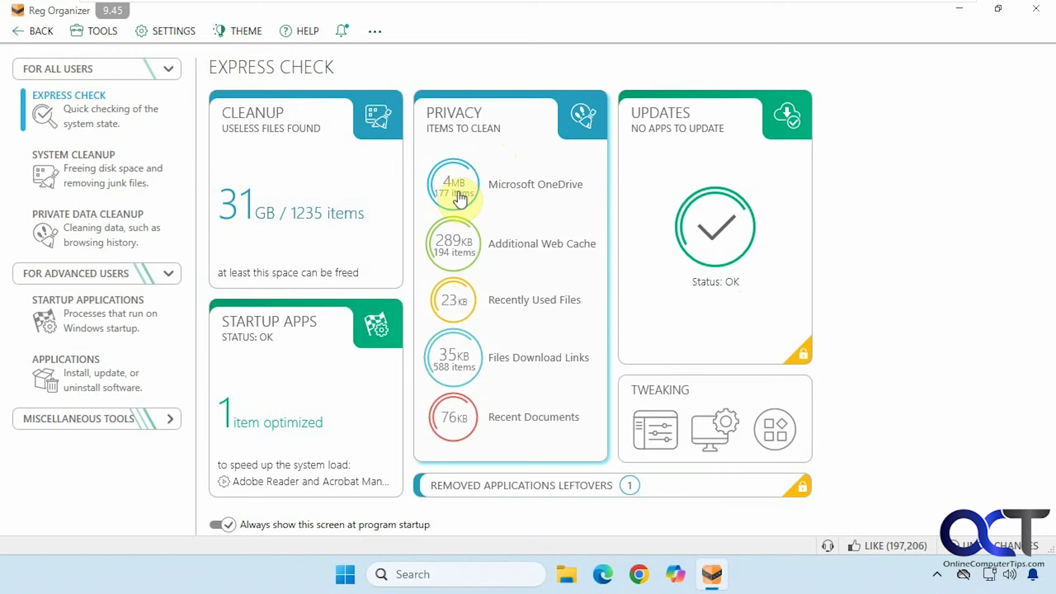
# - Open the private data cleanup from the OneDrive finding and review the 588 download link items
pyautogui.click(459, 195)
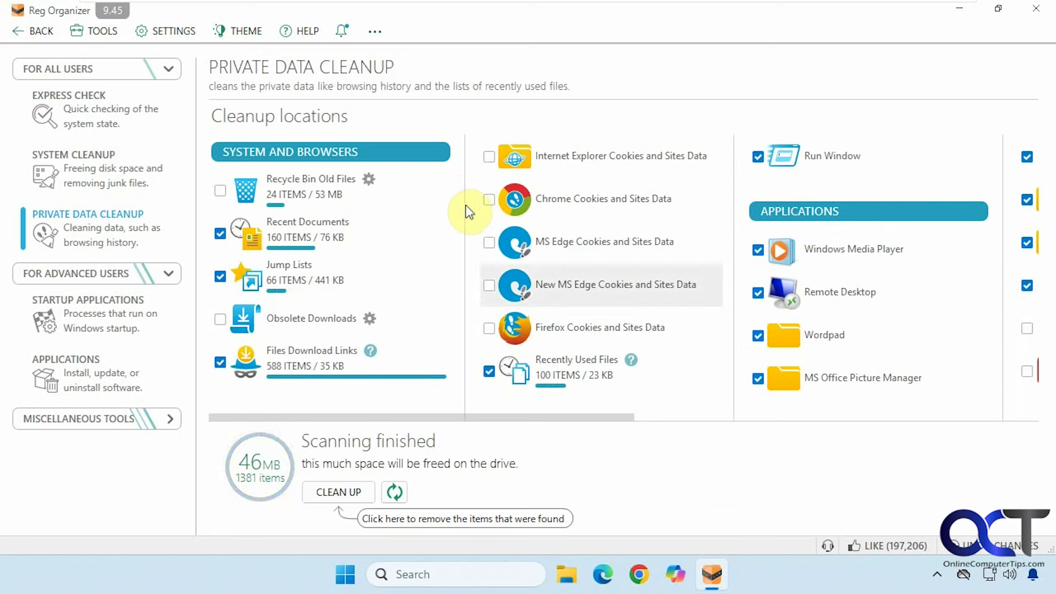
pyautogui.click(315, 360)
pyautogui.scroll(-2, 352, 280)
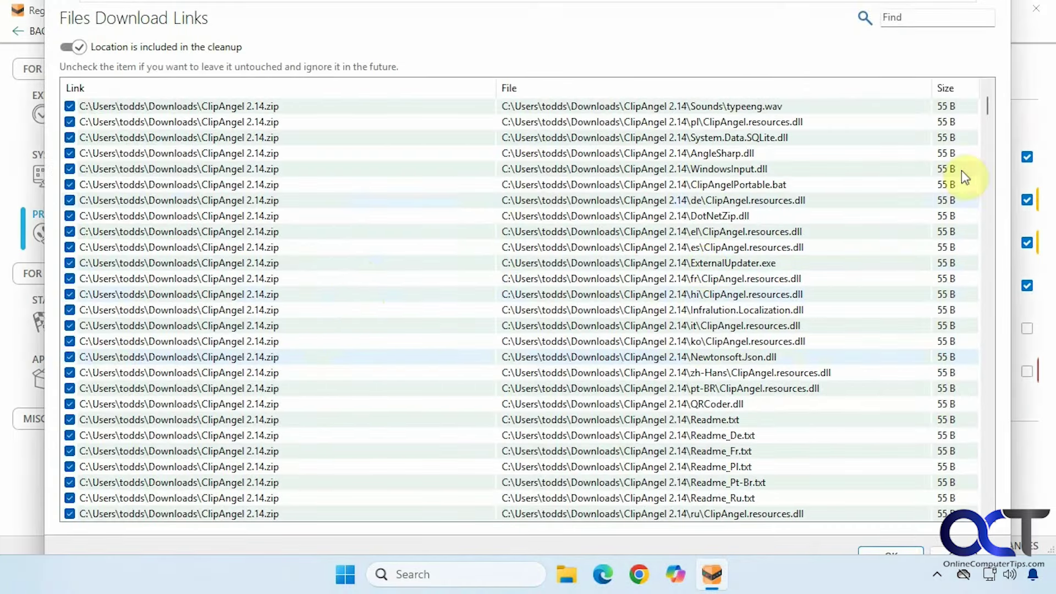
pyautogui.scroll(2, 962, 173)
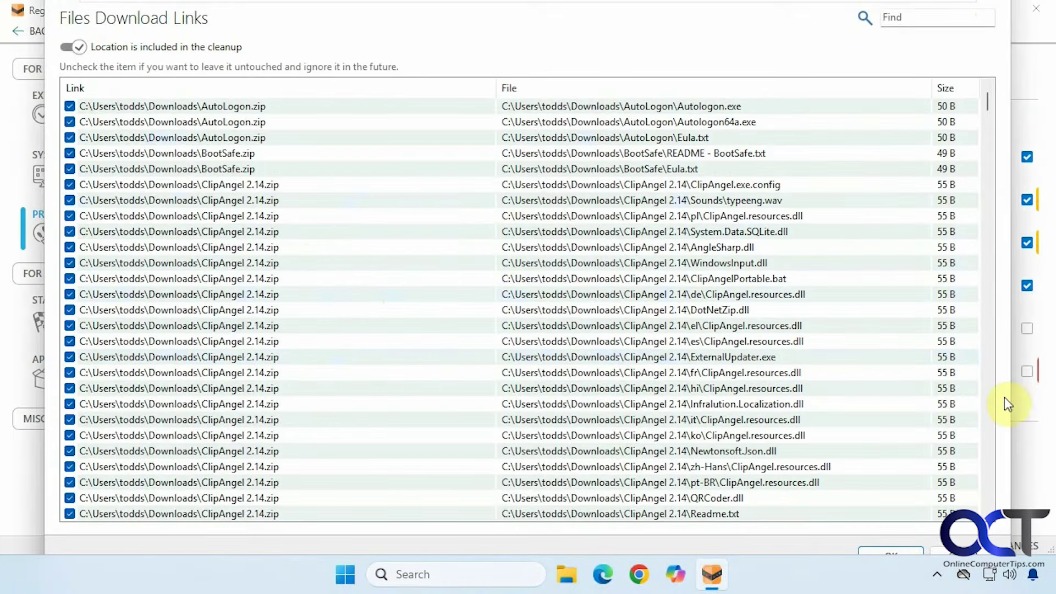
pyautogui.click(891, 550)
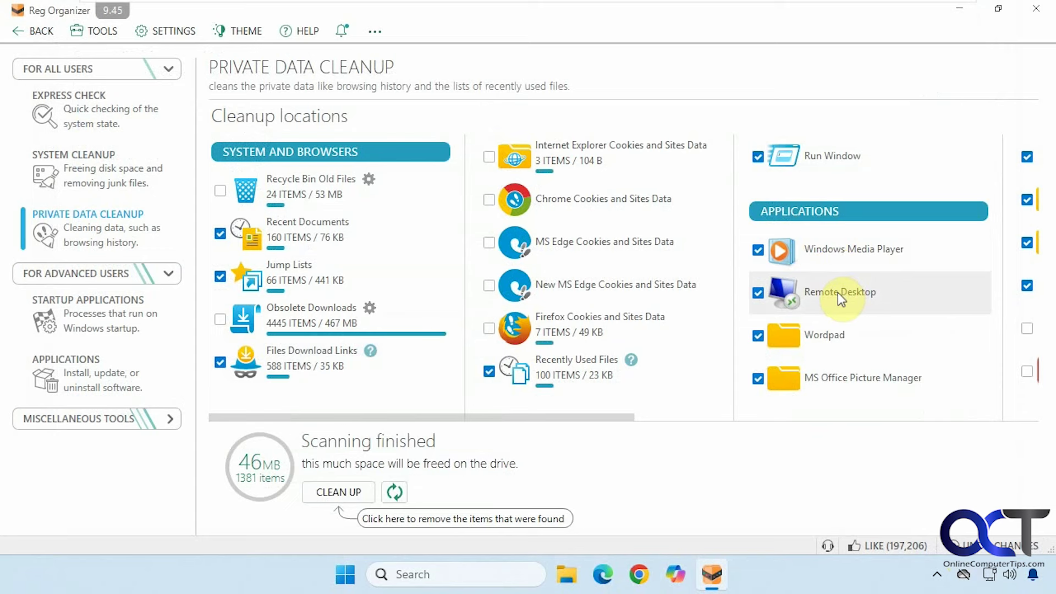
# - Inspect the Additional Web Cache file list, then return to the Express Check overview
pyautogui.hscroll(1, 608, 418)
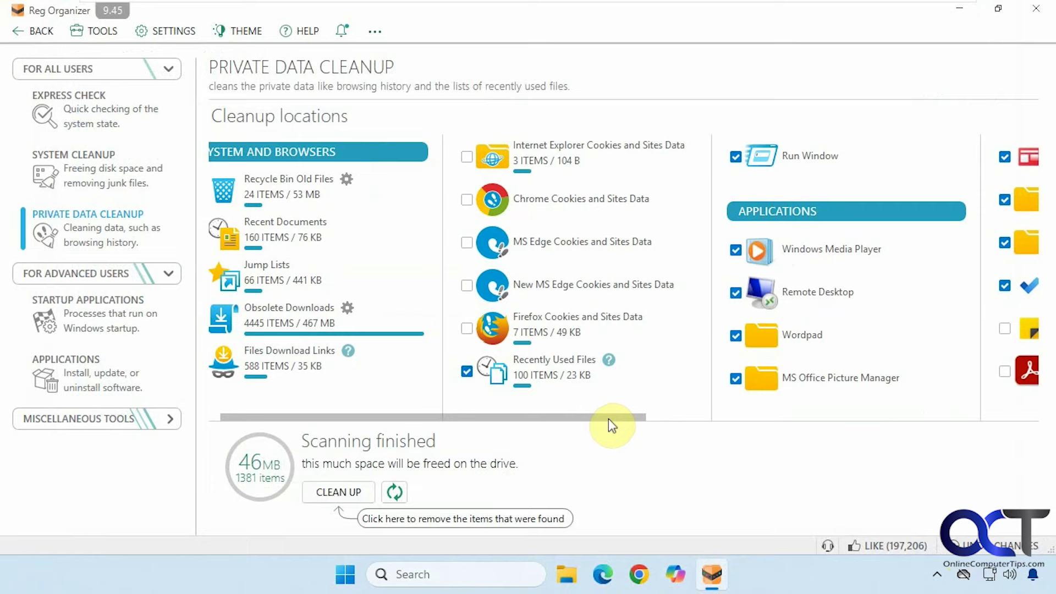
pyautogui.moveTo(609, 418); pyautogui.dragTo(997, 415)
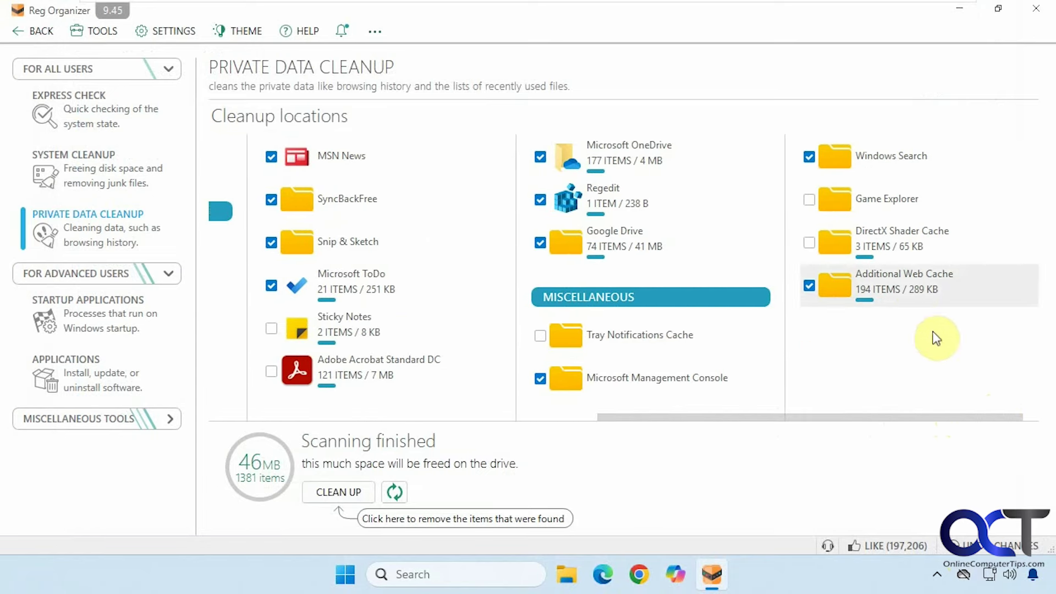
pyautogui.click(913, 289)
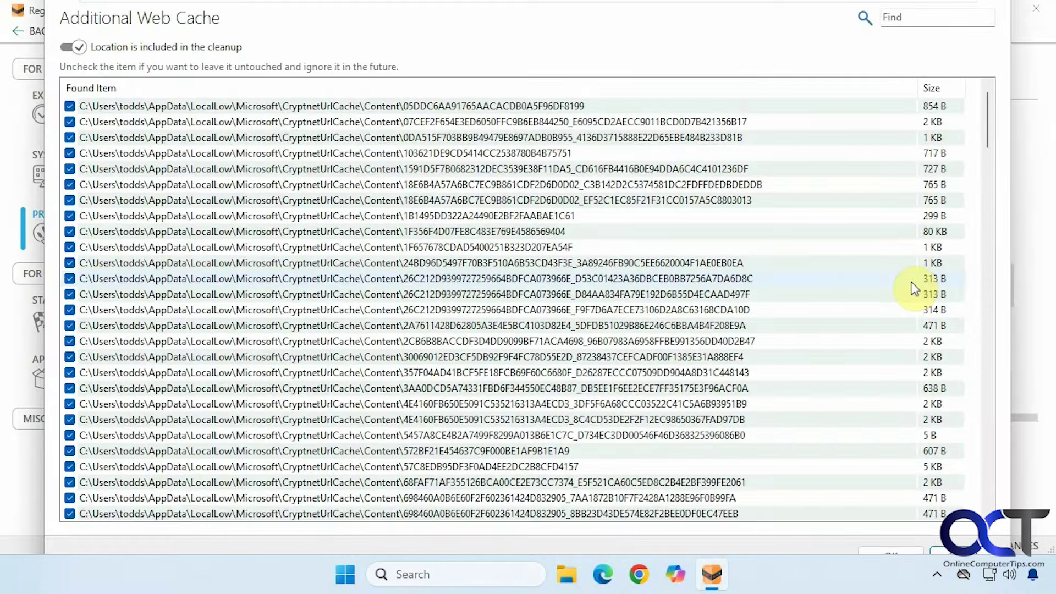
pyautogui.click(960, 553)
pyautogui.moveTo(900, 424); pyautogui.dragTo(447, 414)
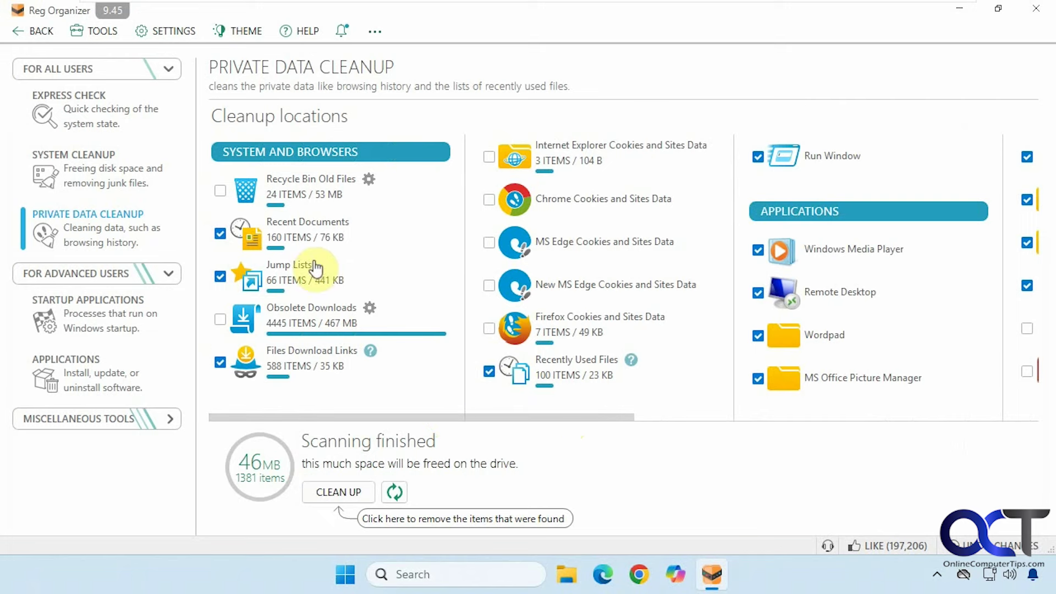
pyautogui.click(111, 121)
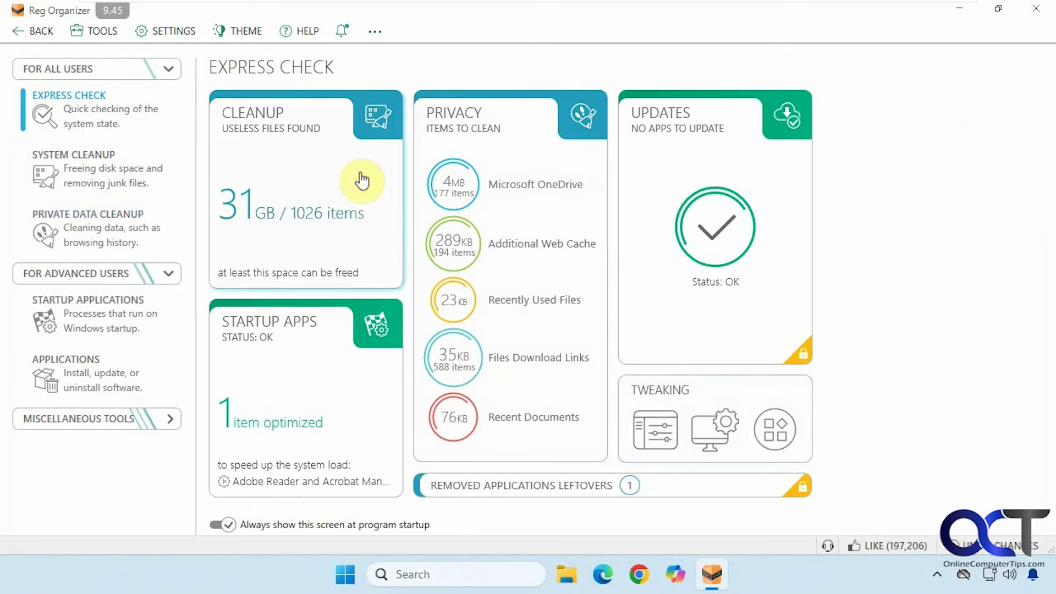
# - Start cleaning the useless files found, agreeing to close the browsers blocking cleanup
pyautogui.click(96, 172)
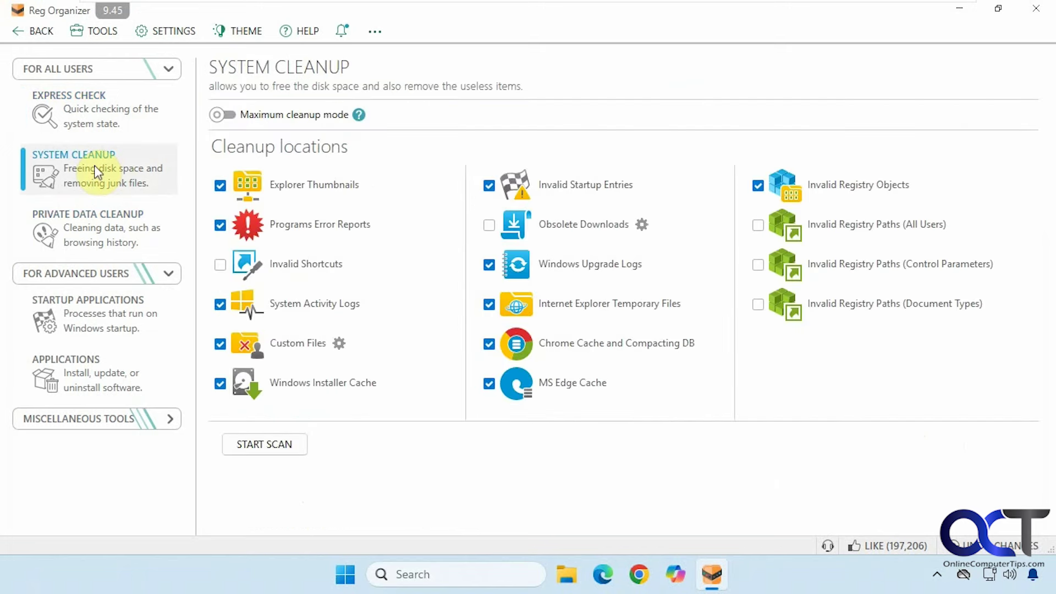
pyautogui.click(105, 132)
pyautogui.click(281, 189)
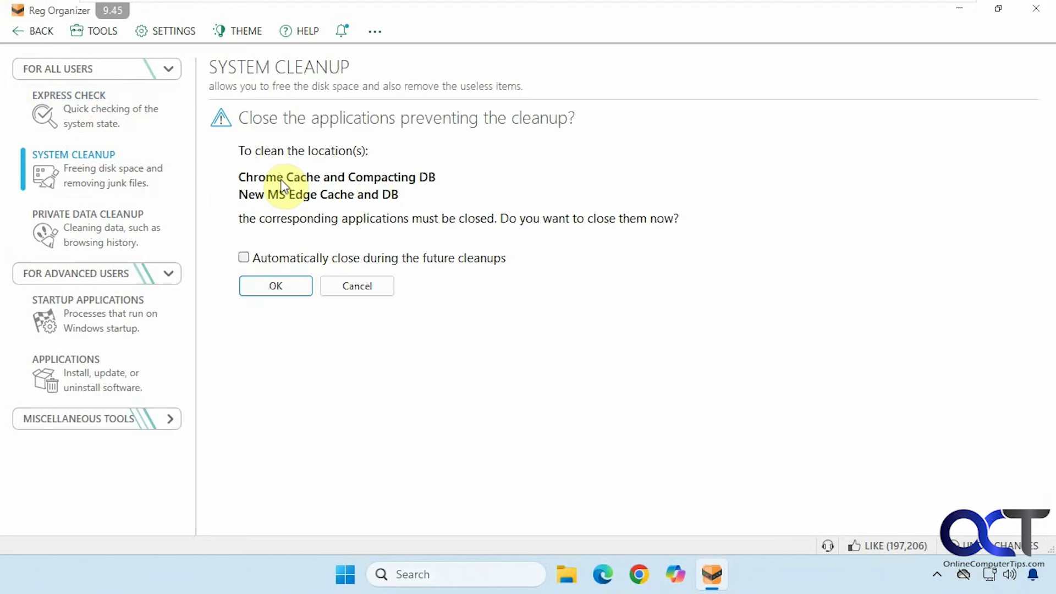
pyautogui.click(287, 286)
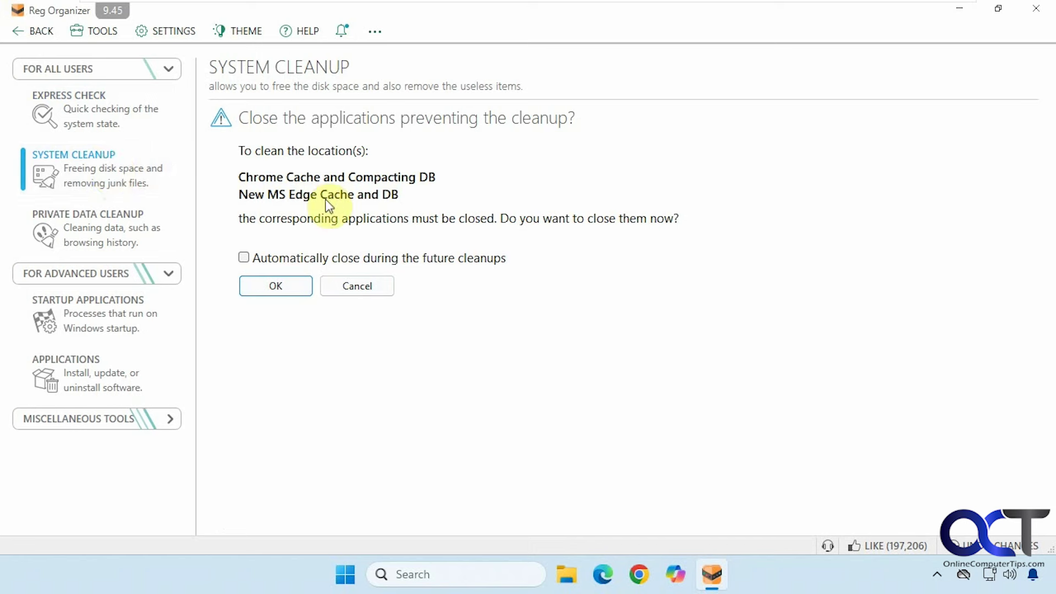
# - Review the Custom Files location settings, scan the checked locations, then switch to Private Data Cleanup
pyautogui.click(104, 182)
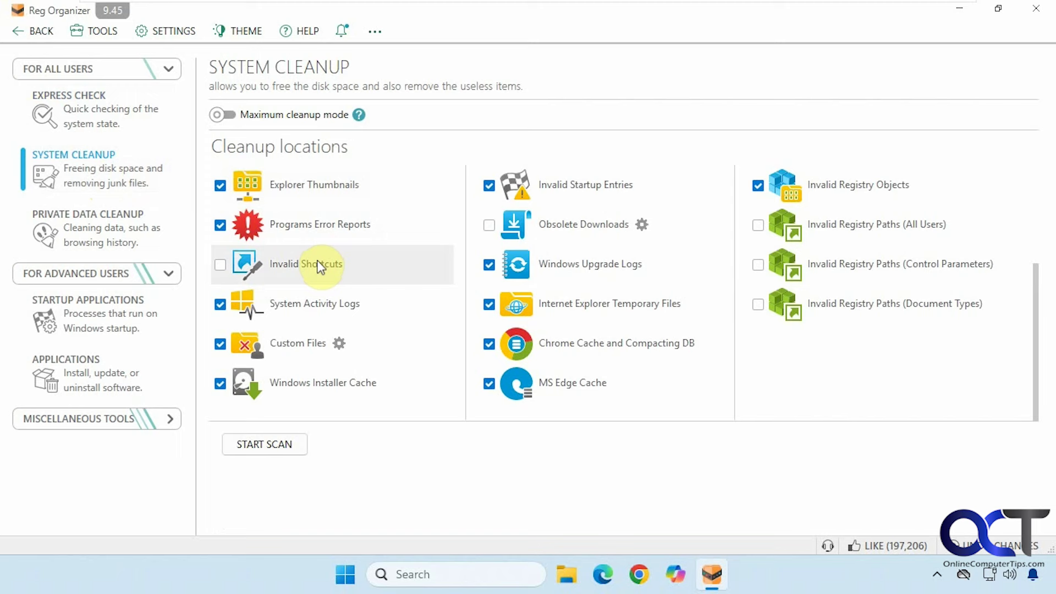
pyautogui.click(338, 344)
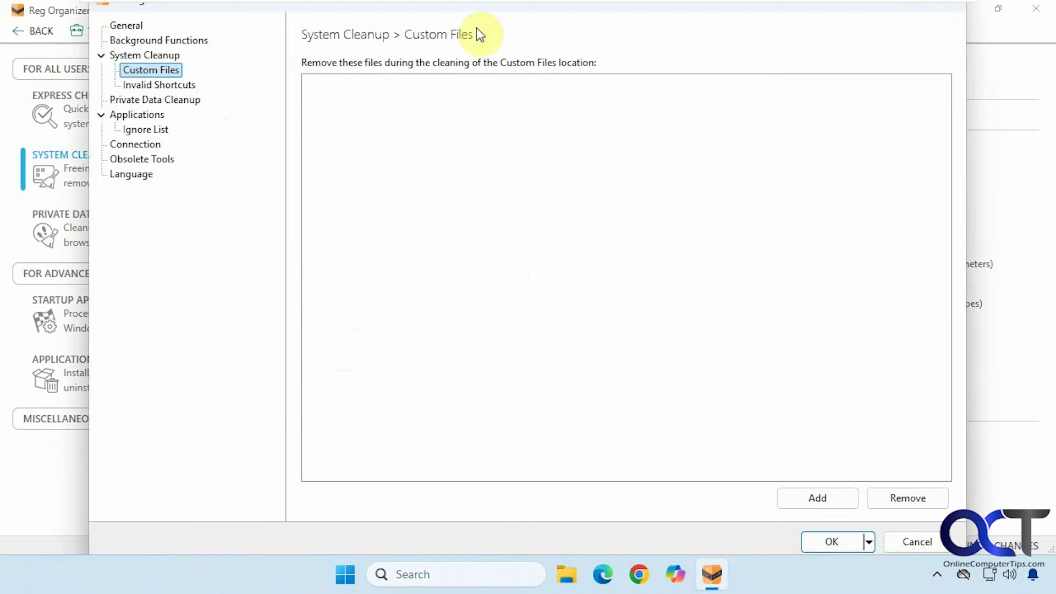
pyautogui.click(832, 542)
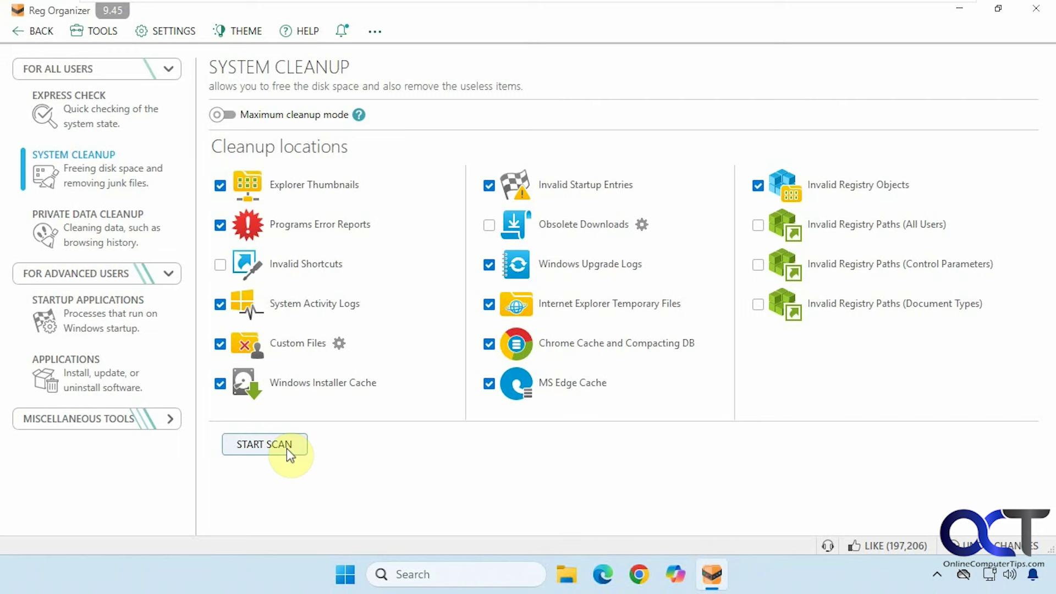
pyautogui.click(286, 448)
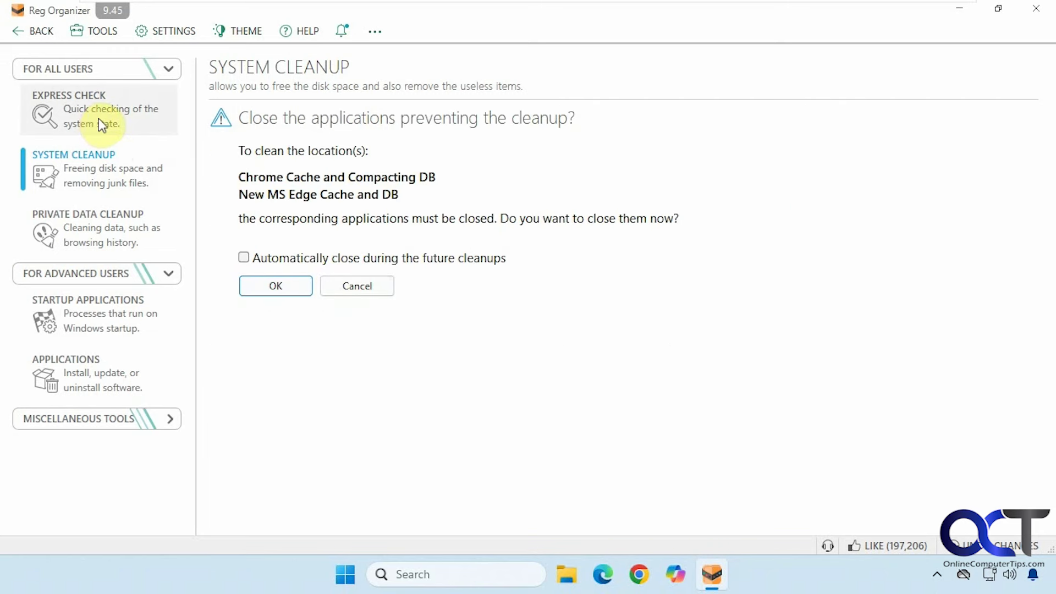
pyautogui.click(131, 239)
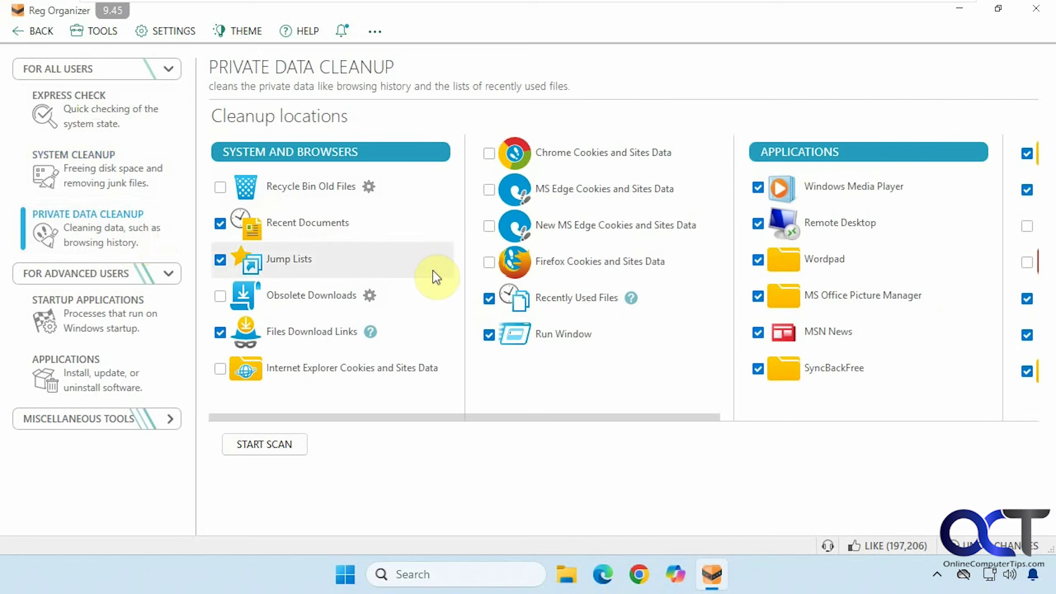
# - View the Adobe Reader and Acrobat Manager startup entry, then go to the 33 installed applications
pyautogui.click(110, 310)
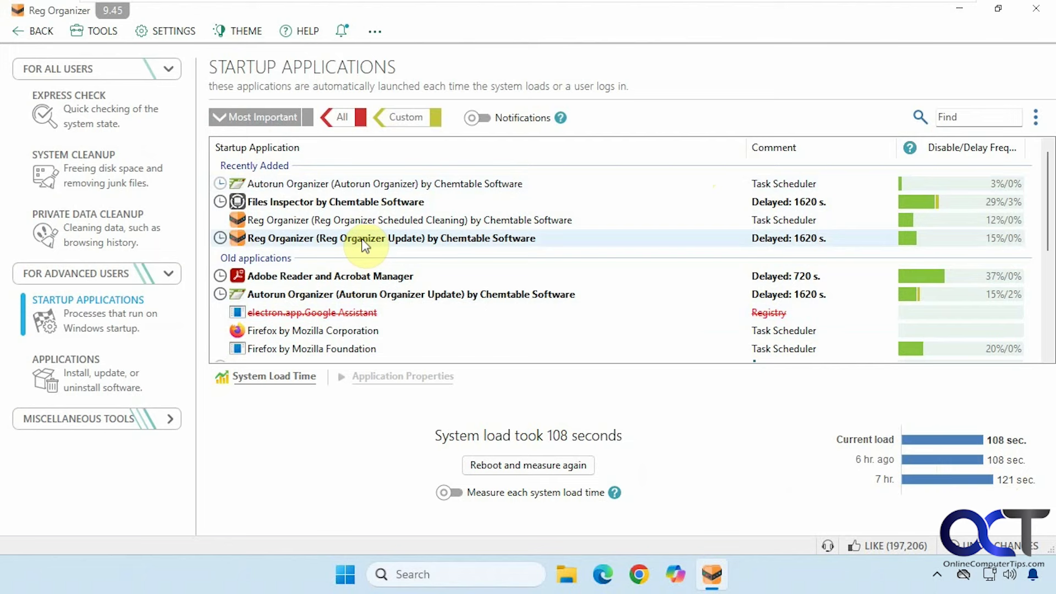
pyautogui.click(355, 276)
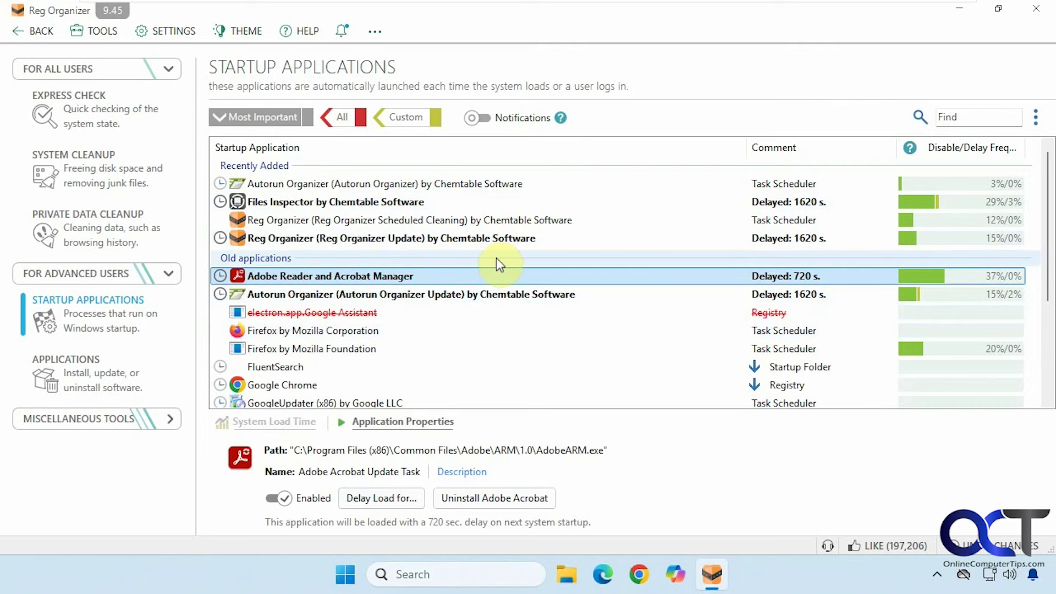
pyautogui.click(125, 383)
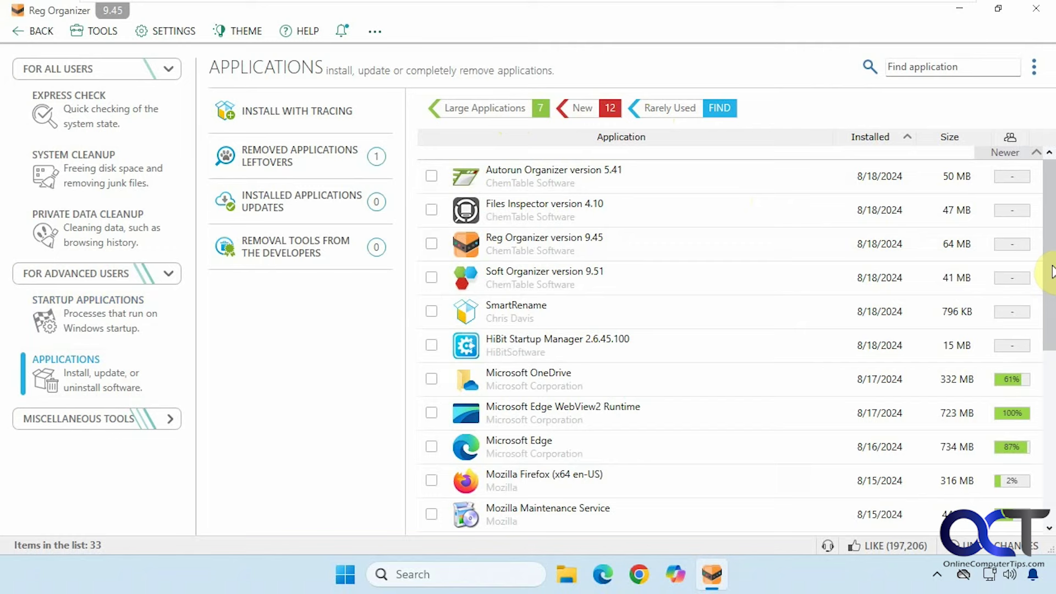
# - Check for leftovers of removed applications and dismiss the notice
pyautogui.moveTo(1052, 273); pyautogui.dragTo(1052, 363)
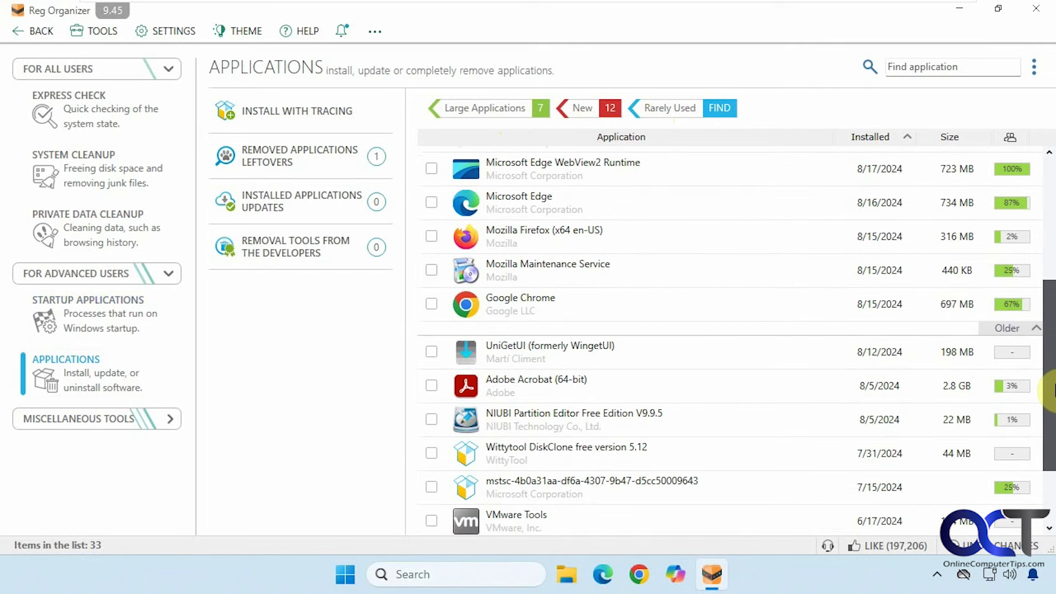
pyautogui.scroll(5, 1053, 388)
pyautogui.click(303, 157)
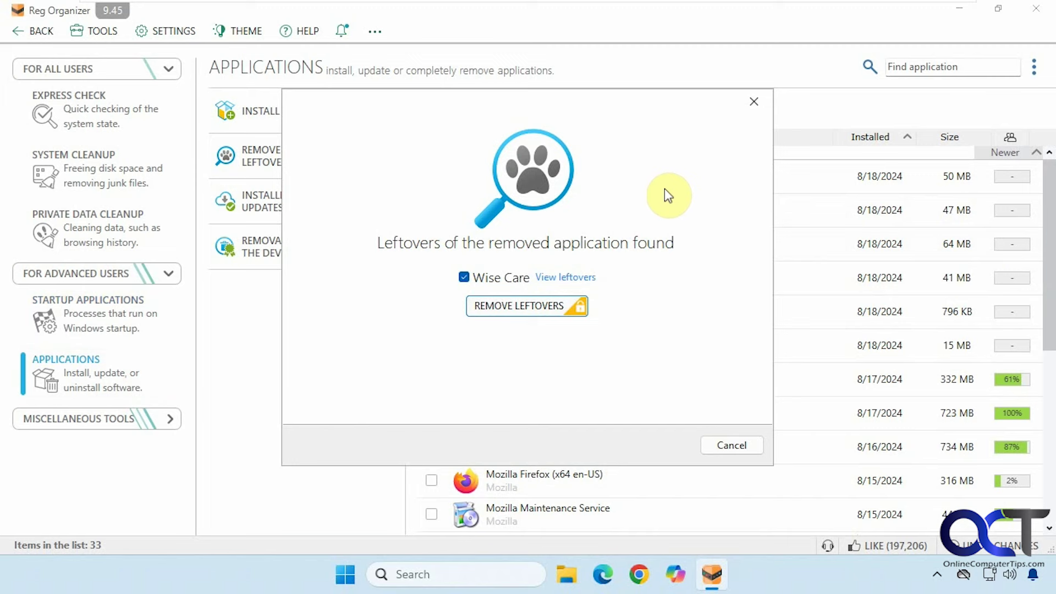
pyautogui.click(753, 103)
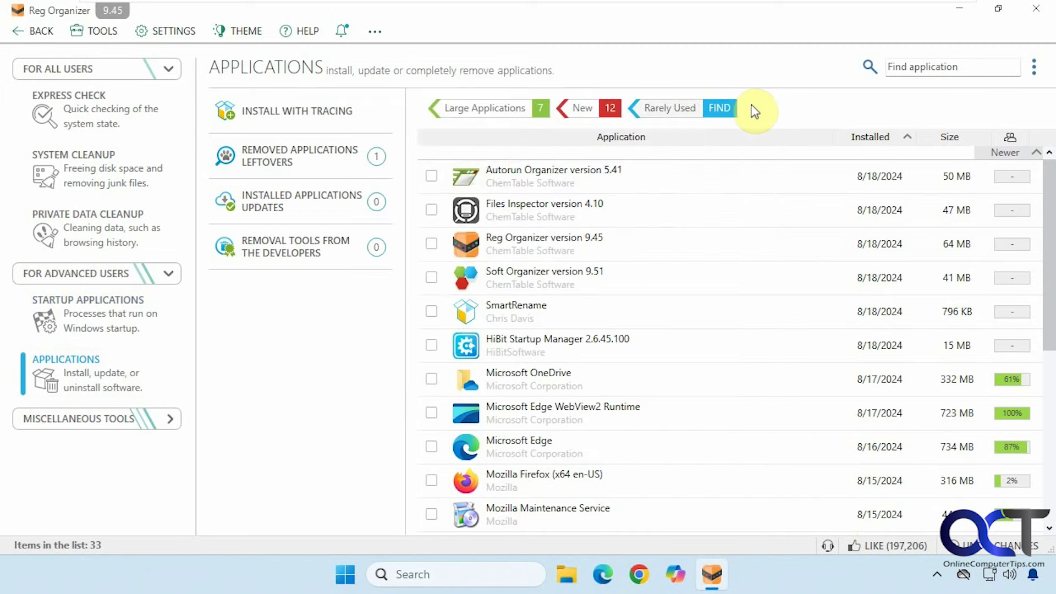
# - Open the Files Inspector registry key from its context menu
pyautogui.moveTo(305, 218)
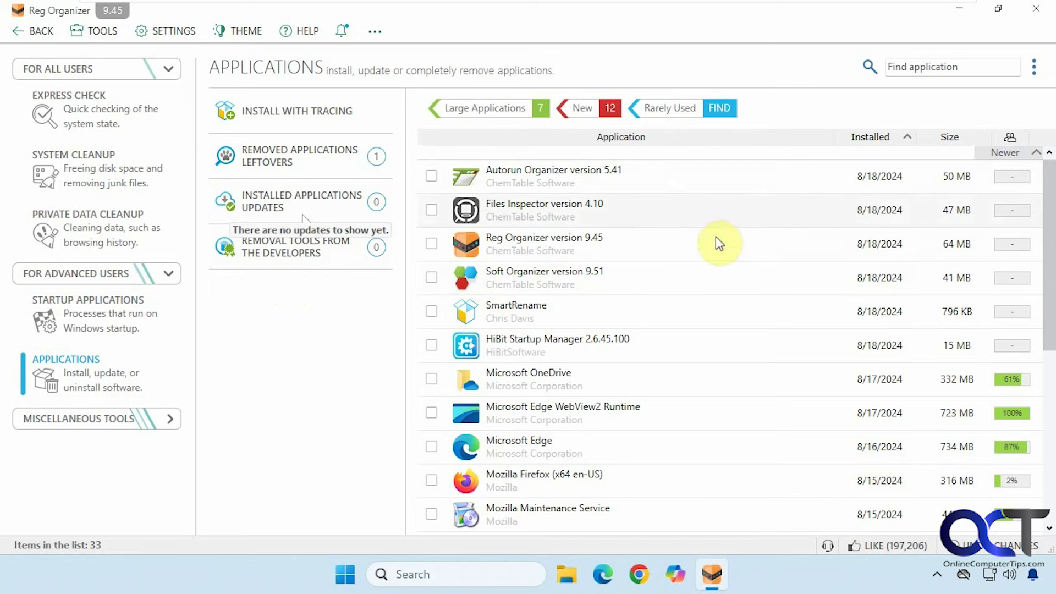
pyautogui.rightClick(651, 215)
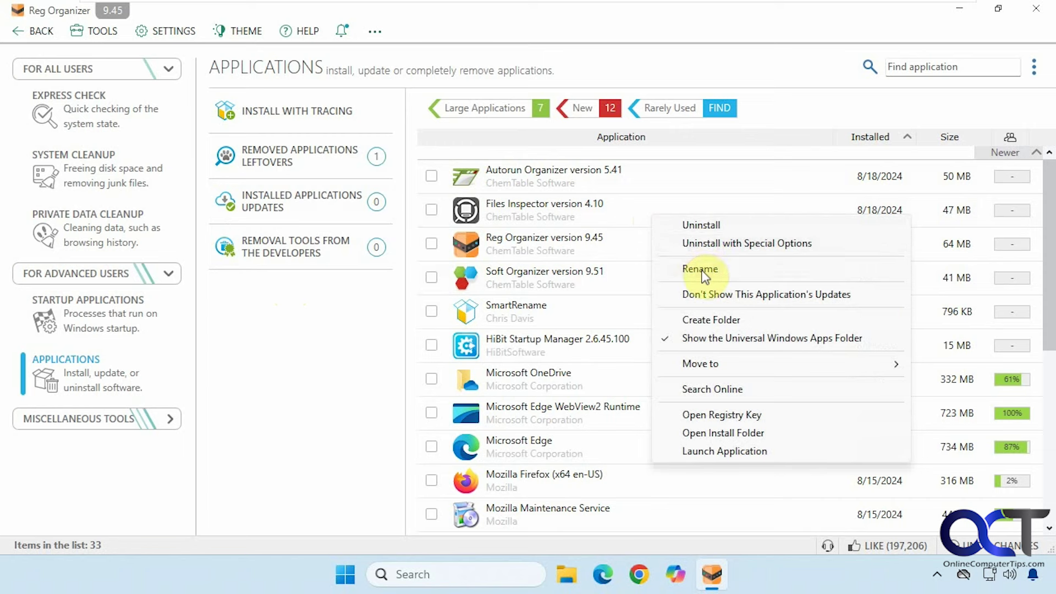
pyautogui.moveTo(714, 365)
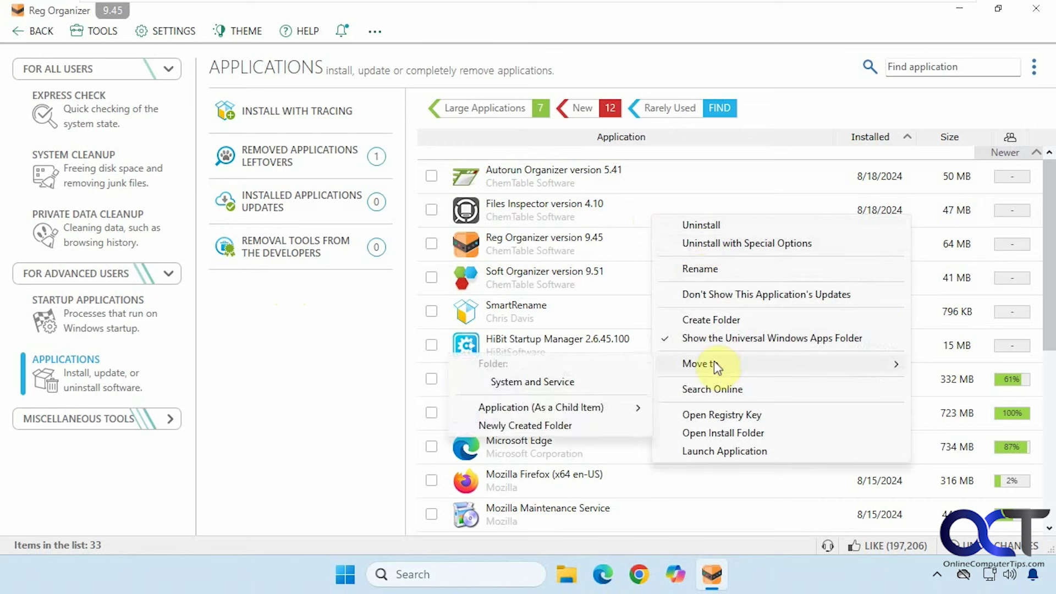
pyautogui.click(728, 416)
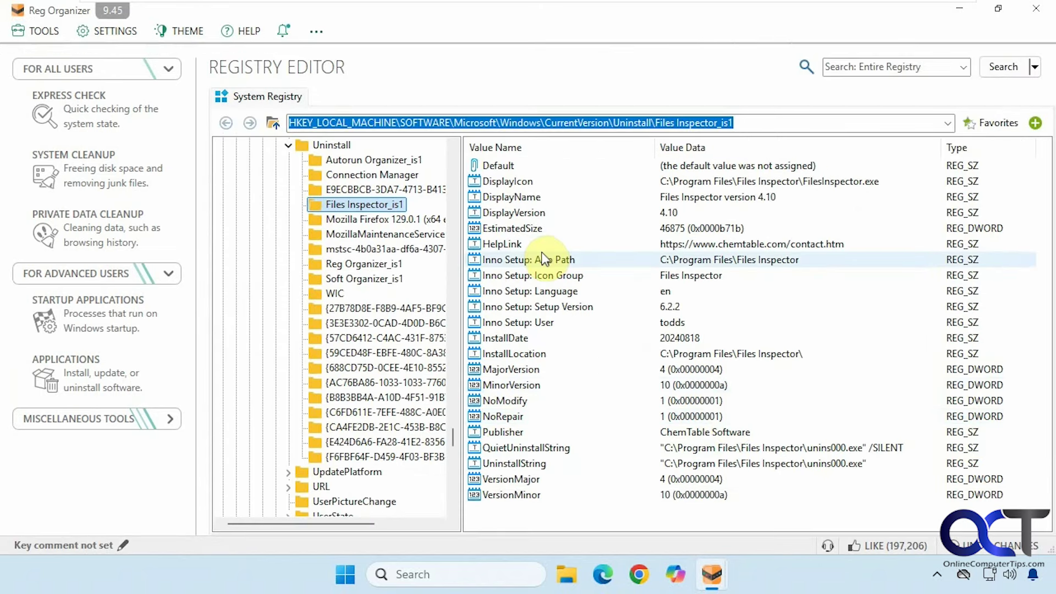
# - Switch back to the Applications window and look at Microsoft OneDrive's install-folder option
pyautogui.moveTo(718, 576)
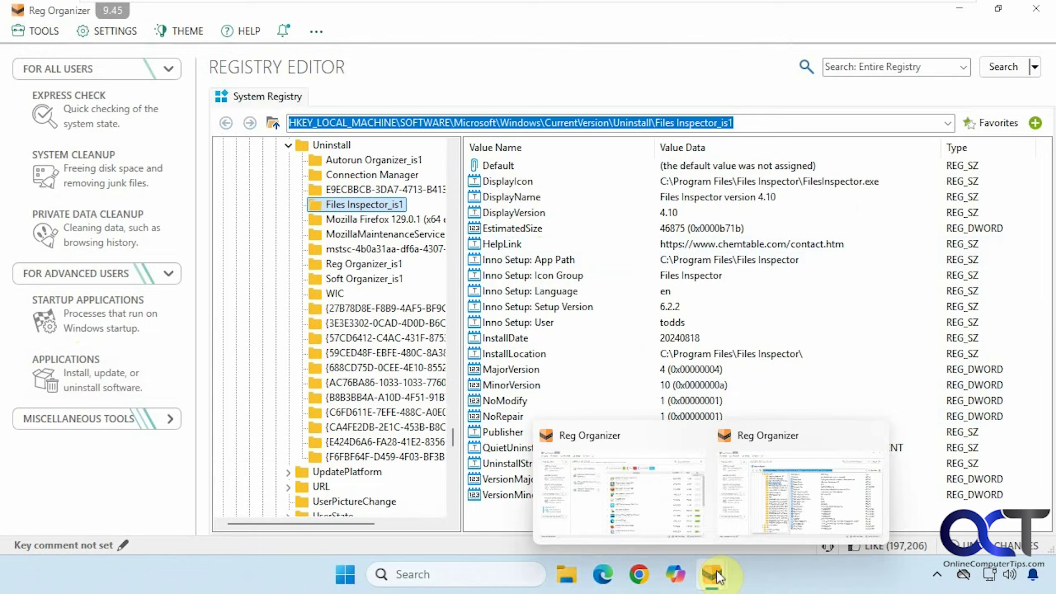
pyautogui.click(673, 514)
pyautogui.rightClick(673, 381)
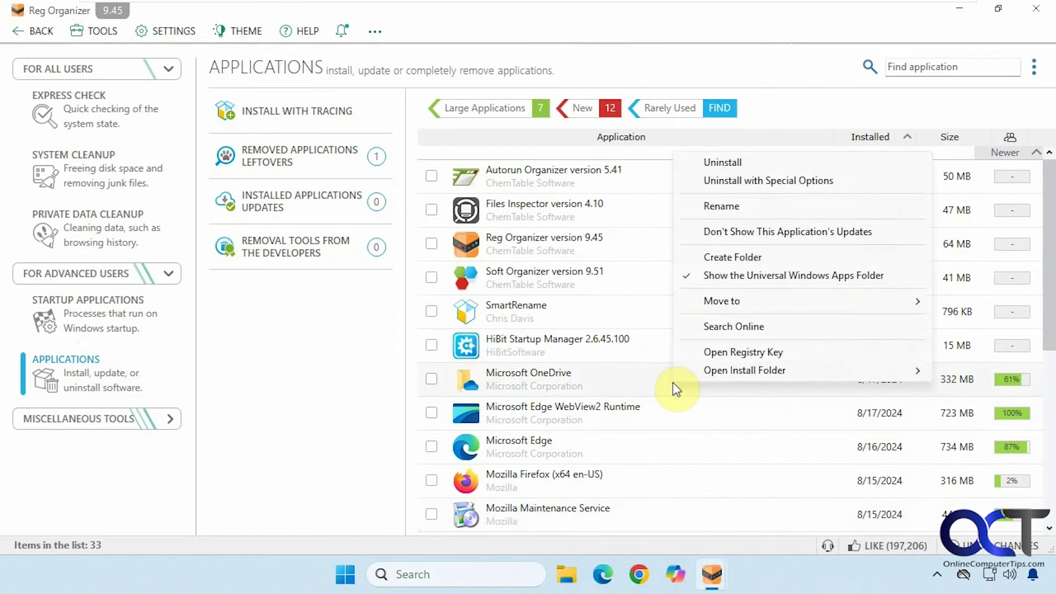
pyautogui.moveTo(710, 375)
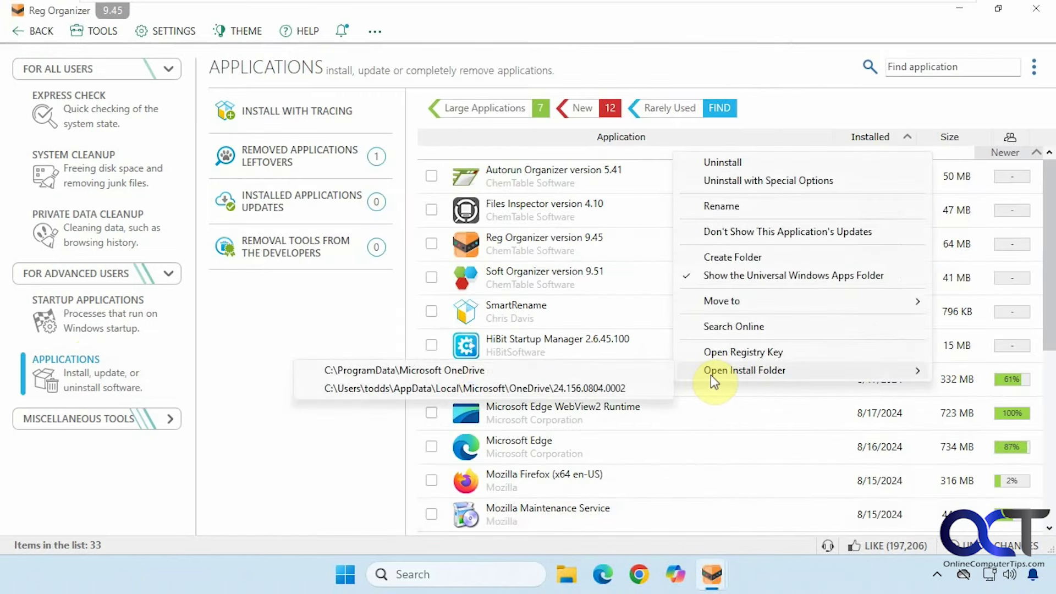
pyautogui.click(818, 102)
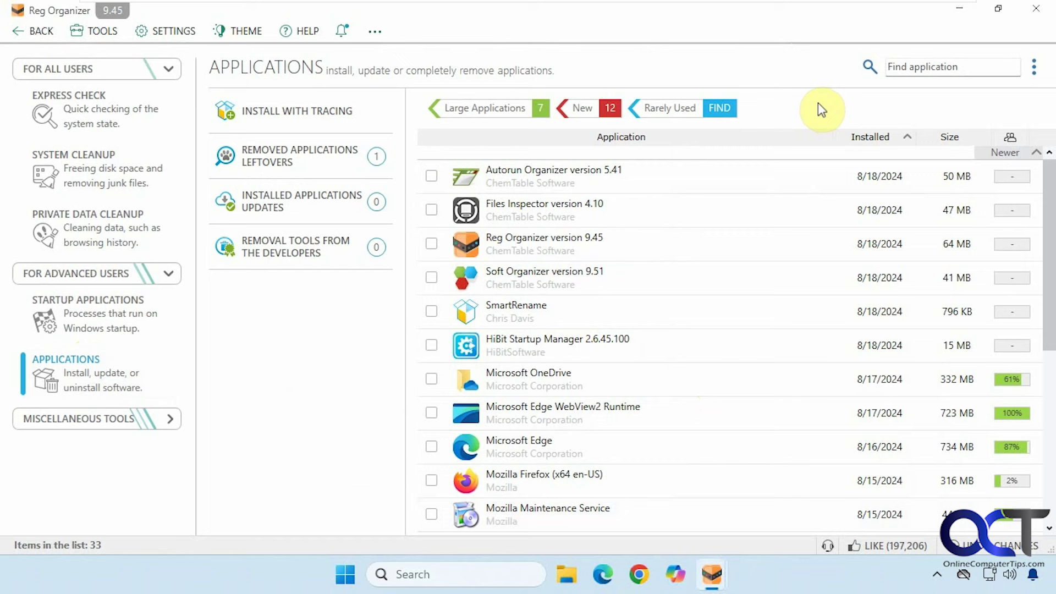
# - Open the Registry Editor from TOOLS, showing the Files Inspector_is1 key with DisplayVersion 4.10
pyautogui.click(110, 33)
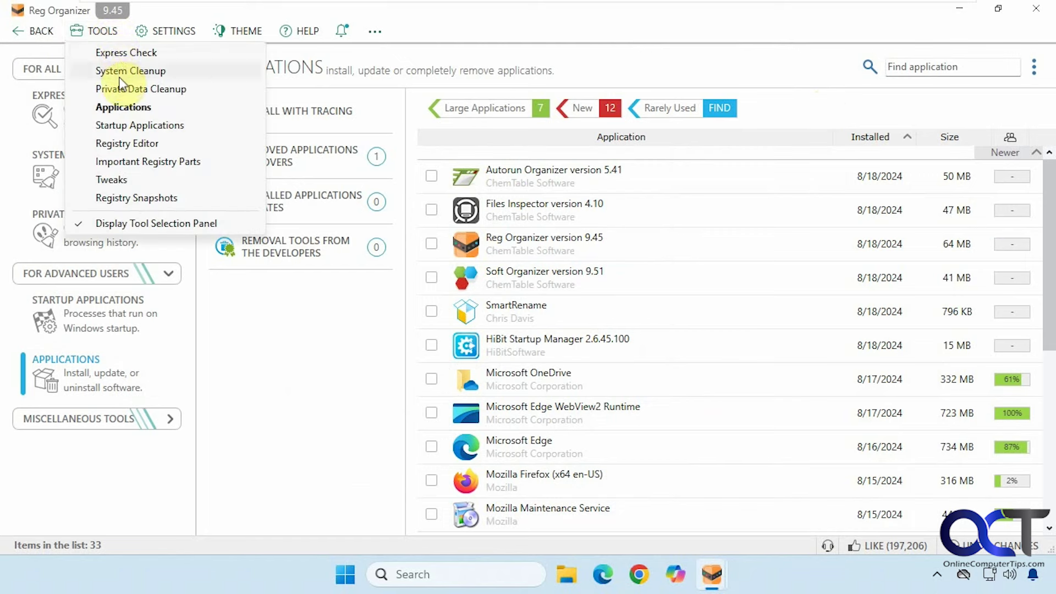
pyautogui.click(123, 143)
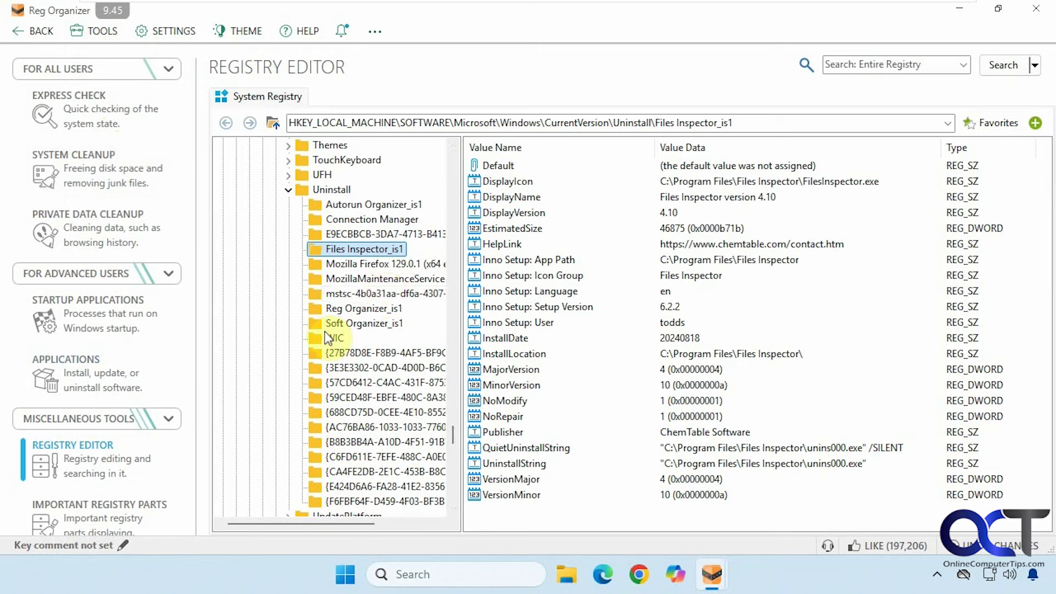
pyautogui.moveTo(193, 340); pyautogui.dragTo(187, 420)
pyautogui.click(104, 34)
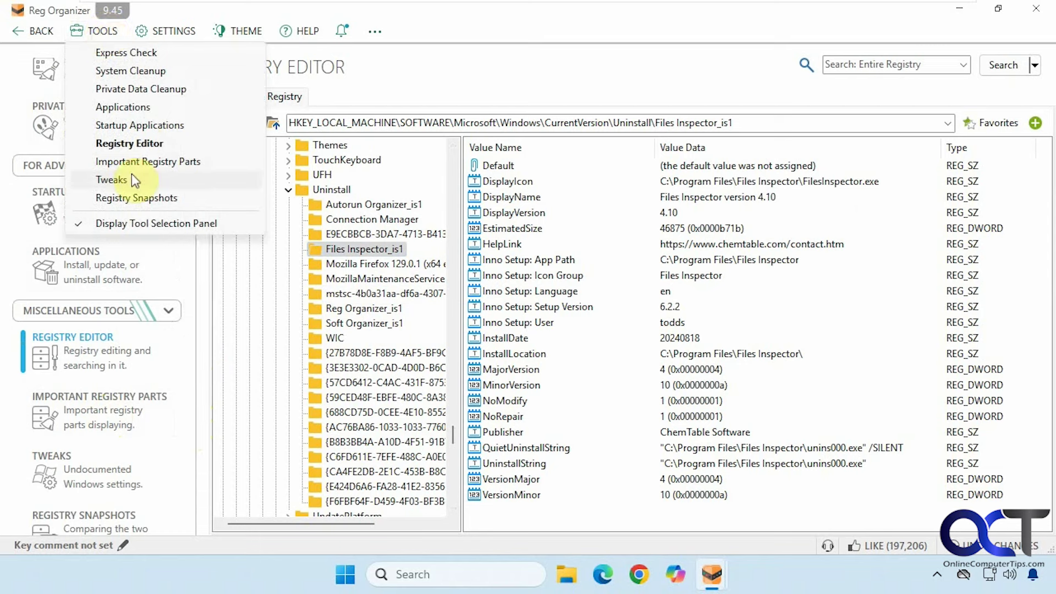
pyautogui.click(171, 377)
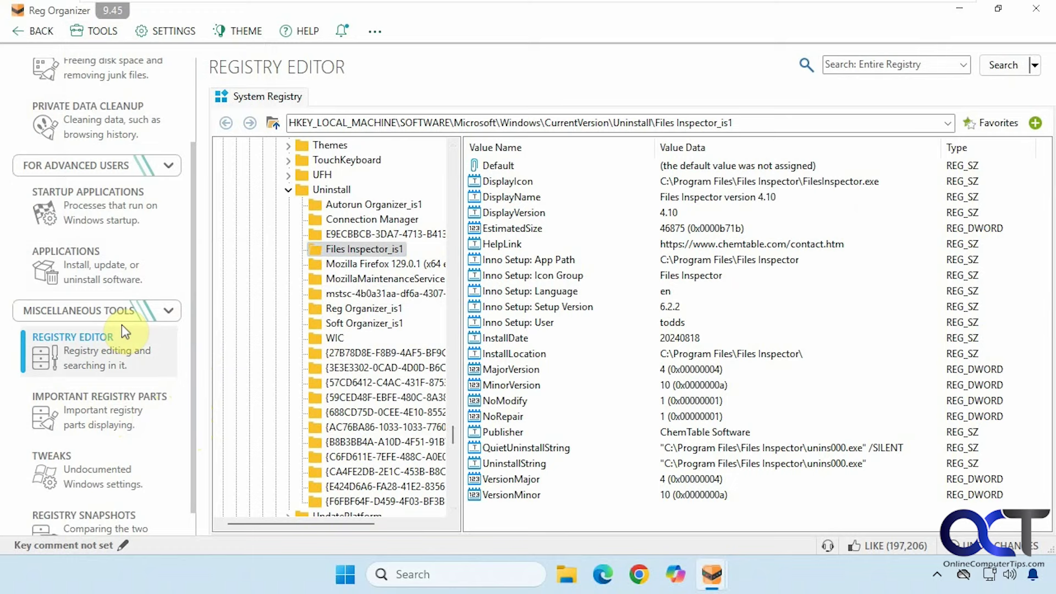
# - Browse Windows Installer, Shell Commands and File Extensions entries, and briefly view Registry Snapshots
pyautogui.click(138, 409)
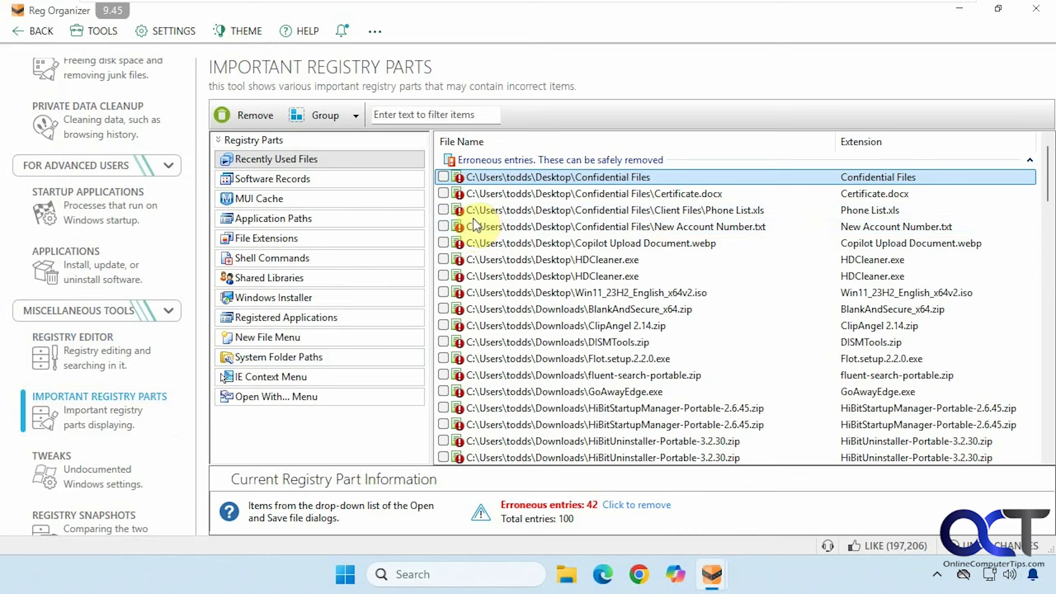
pyautogui.click(299, 295)
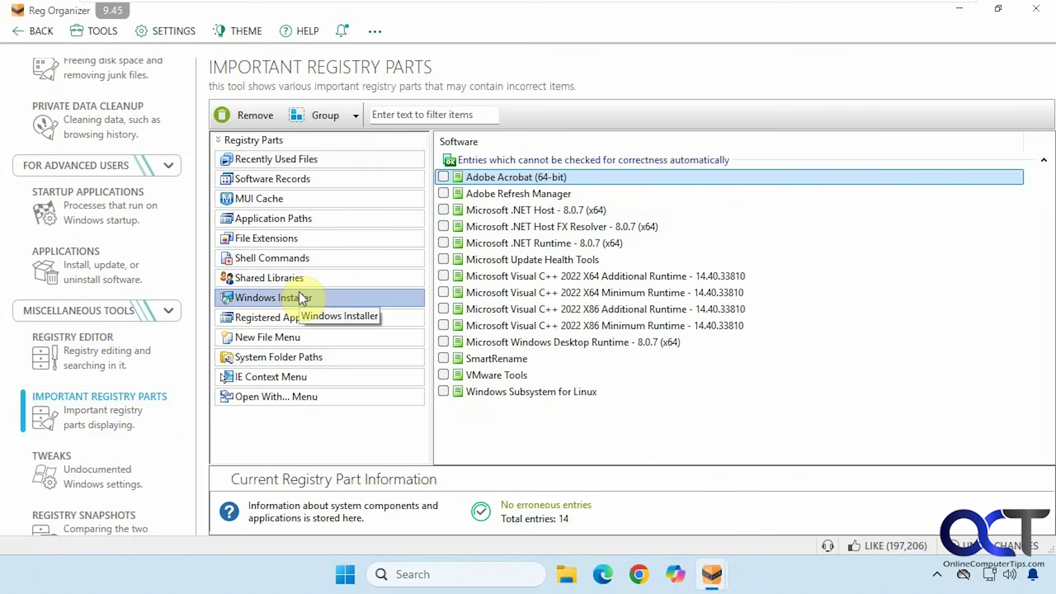
pyautogui.click(301, 260)
pyautogui.click(296, 238)
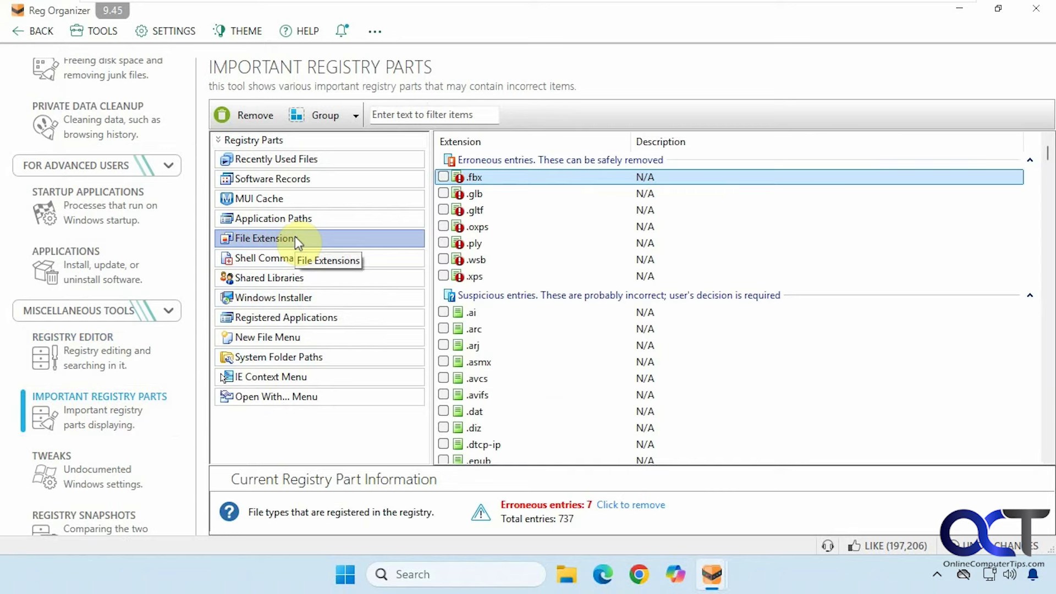
pyautogui.click(122, 526)
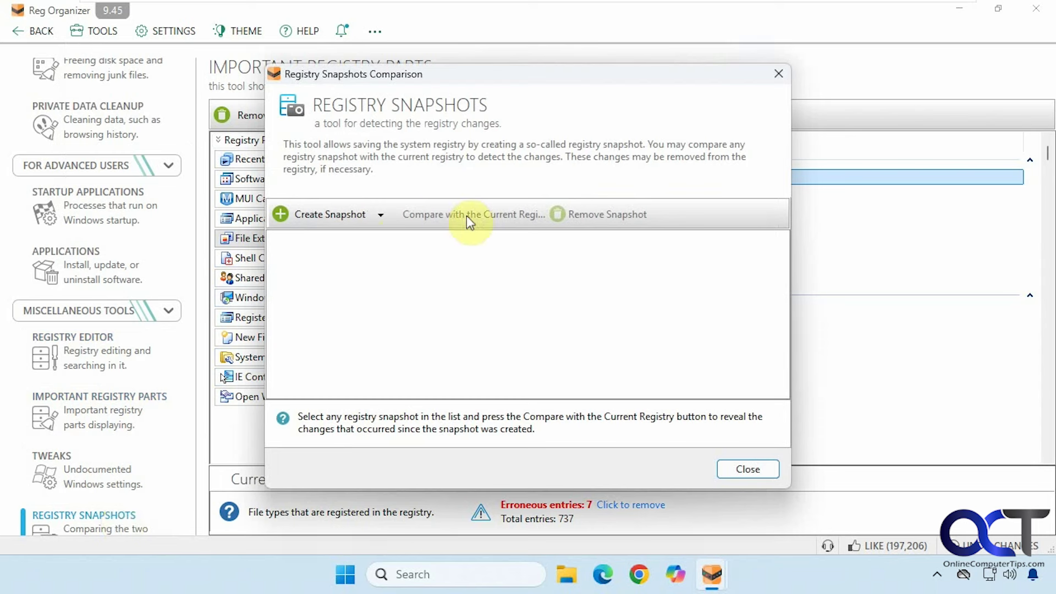
pyautogui.click(747, 468)
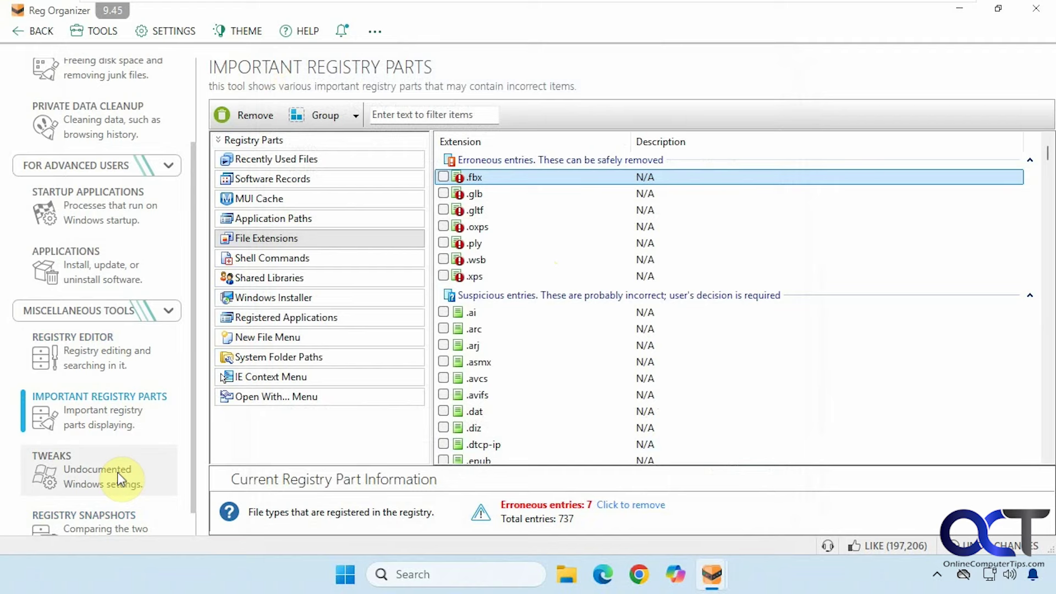
# - Open Tweaks and browse all 34 tweaks and the System Interaction category
pyautogui.click(118, 482)
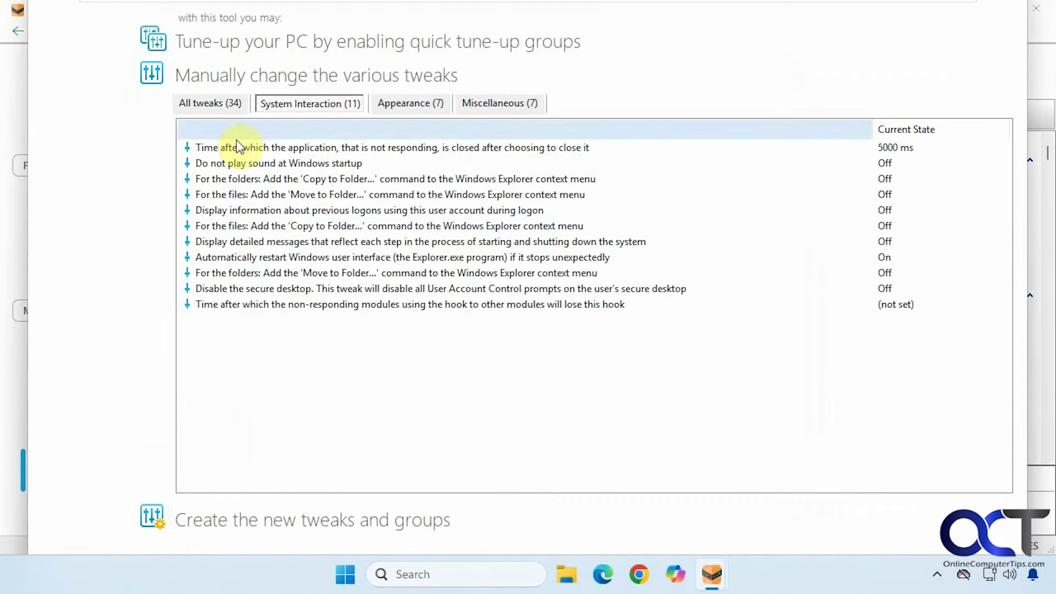
pyautogui.click(212, 103)
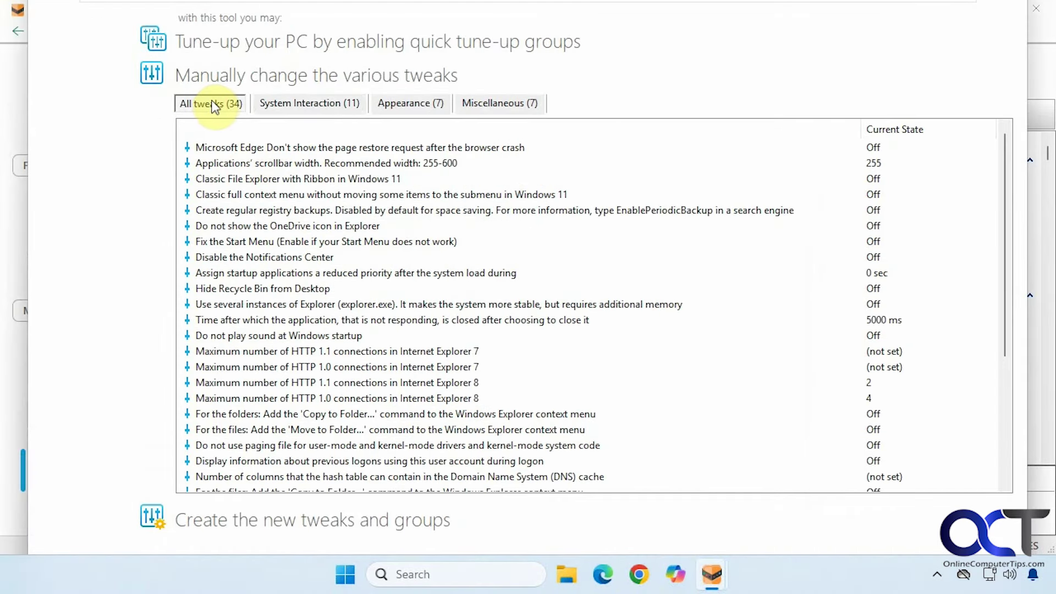
pyautogui.click(301, 105)
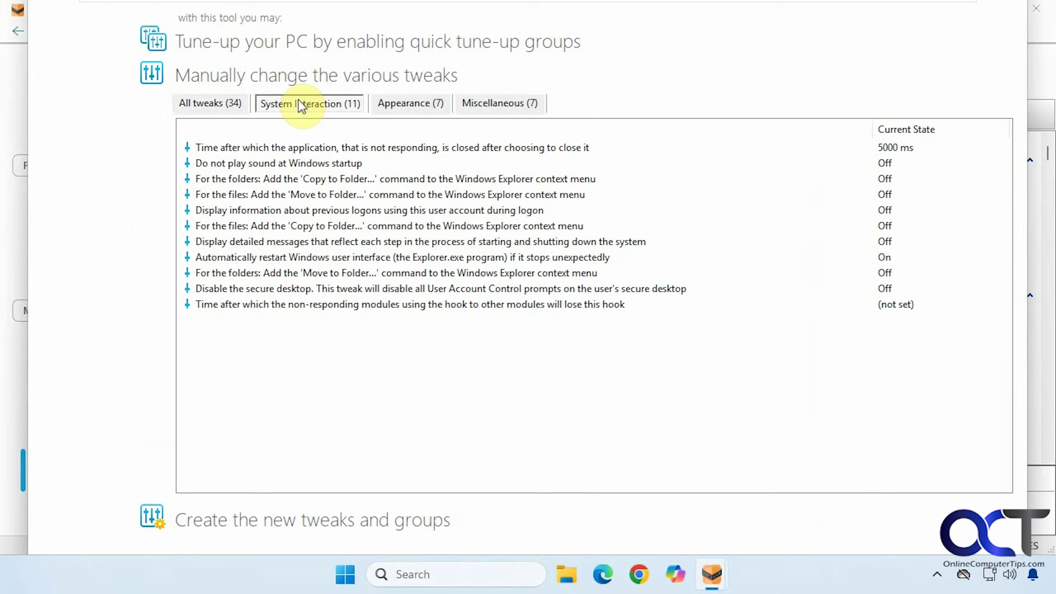
# - Check the startup sound tweak's states, keeping Off, then view the Appearance and Miscellaneous tweaks
pyautogui.click(258, 163)
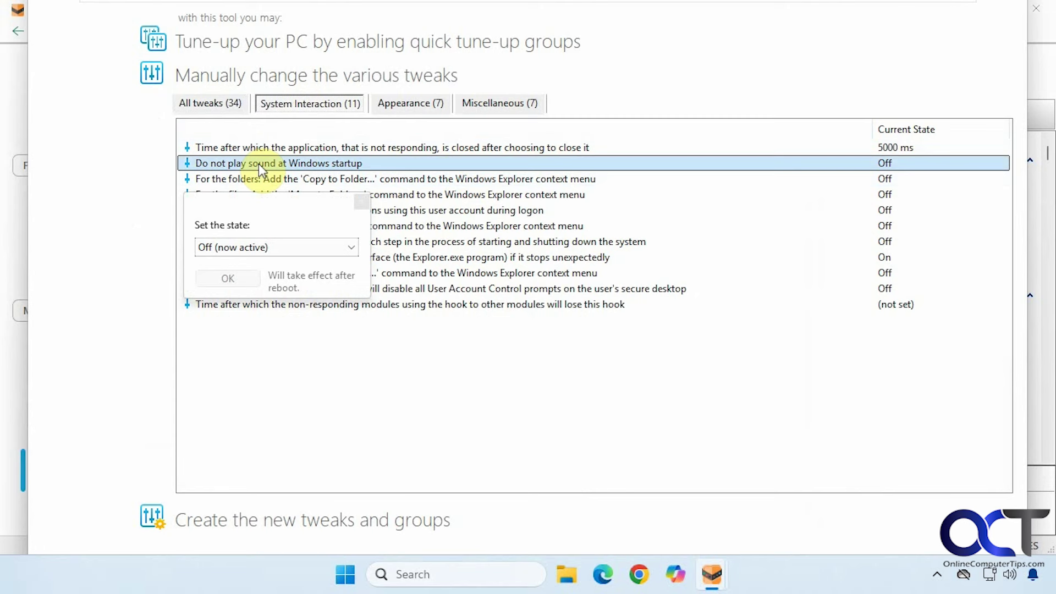
pyautogui.click(269, 249)
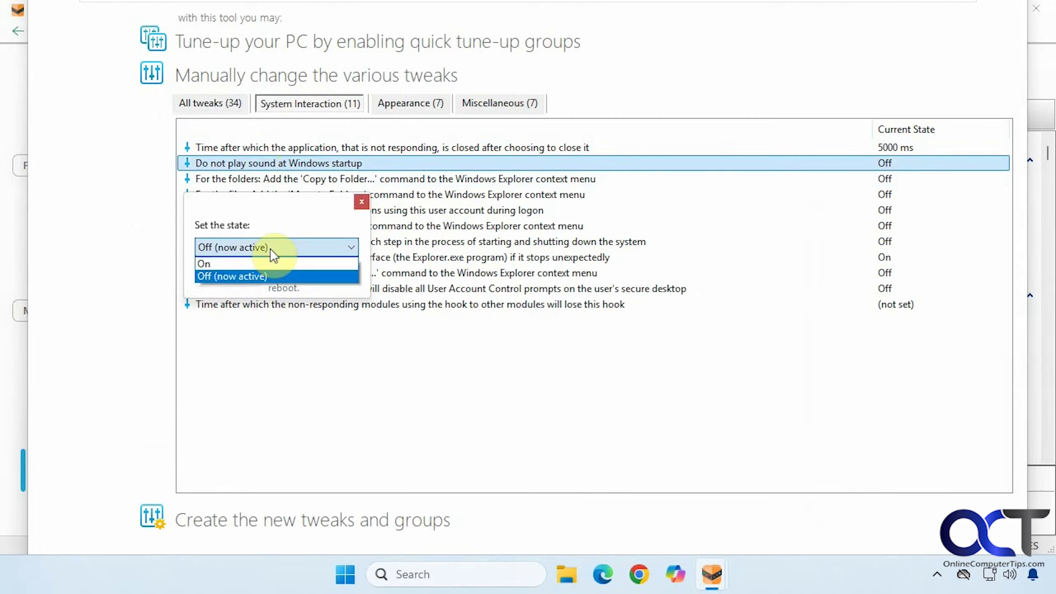
pyautogui.click(319, 354)
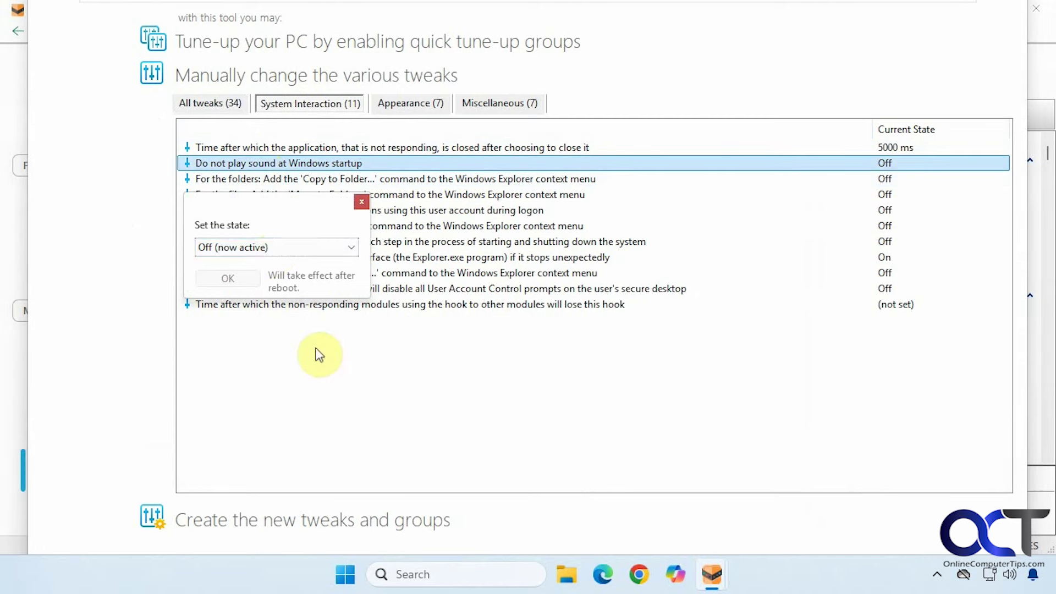
pyautogui.click(361, 202)
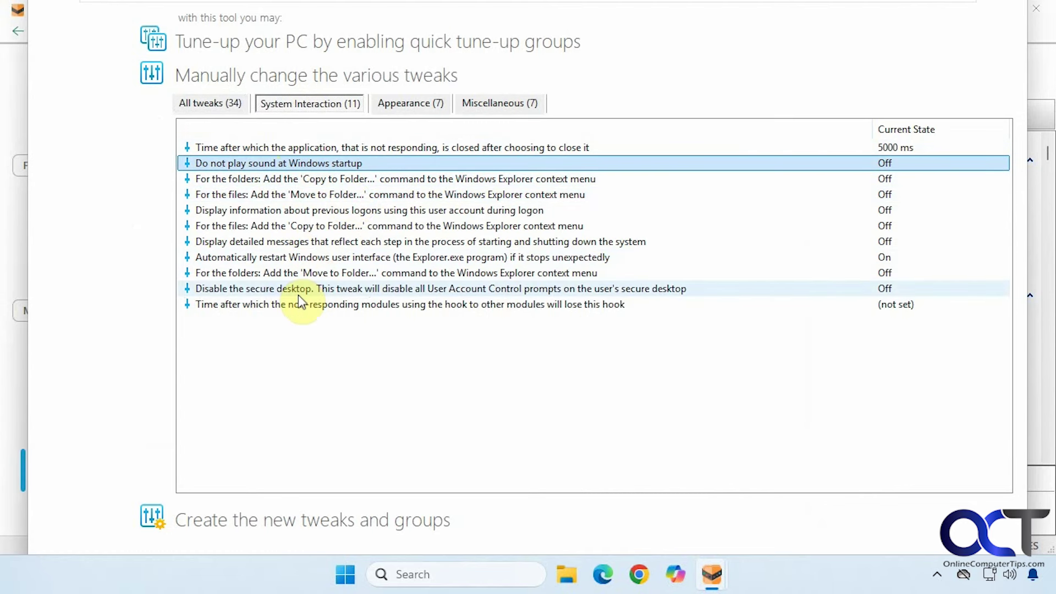
pyautogui.click(411, 106)
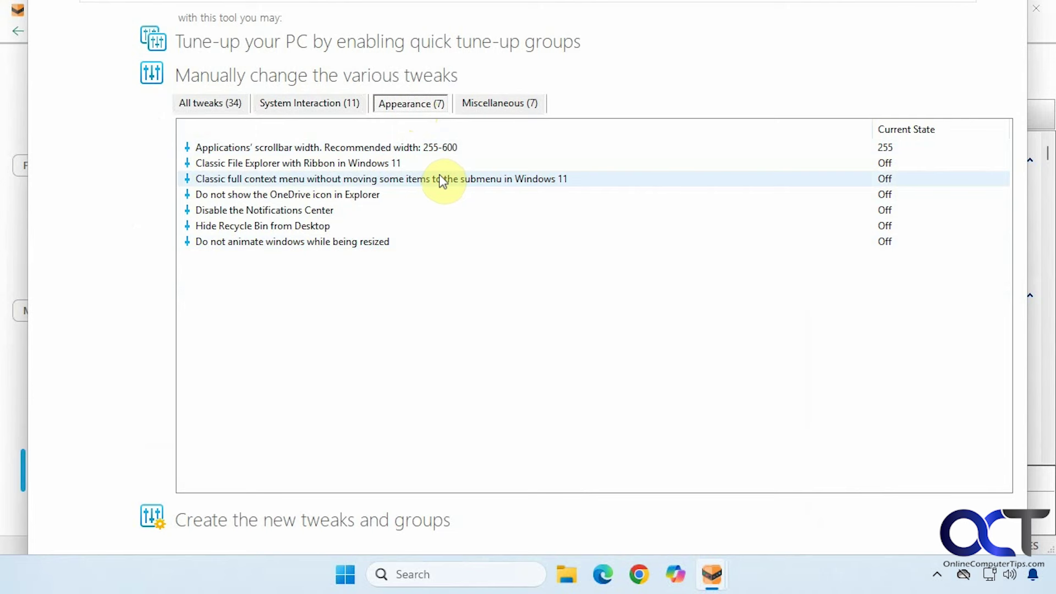
pyautogui.click(500, 102)
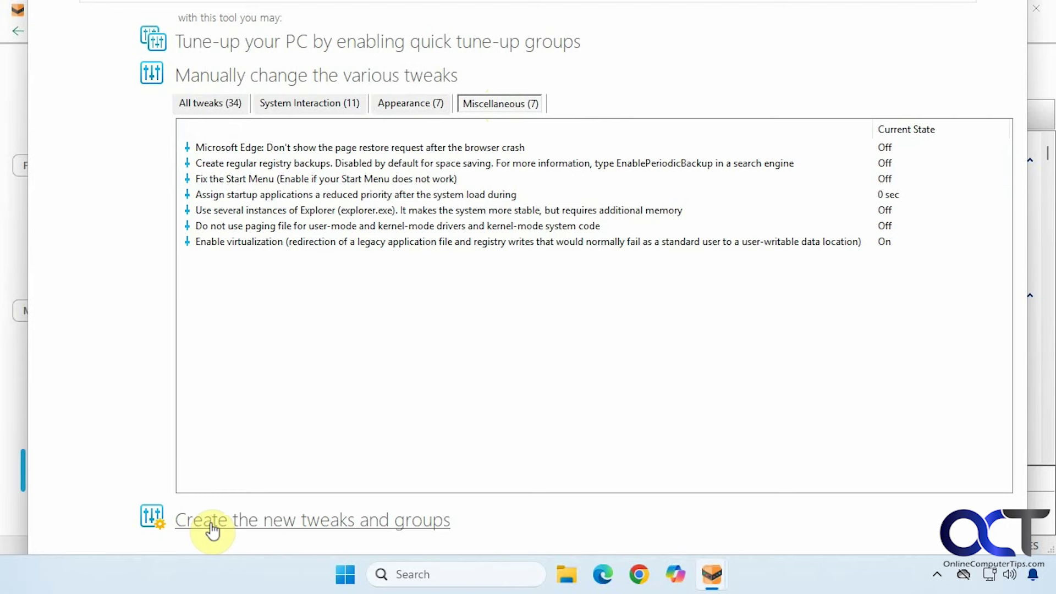
# - Open the advanced tweaks window and browse its five tweak groups, from System Interaction to Miscellaneous
pyautogui.click(263, 527)
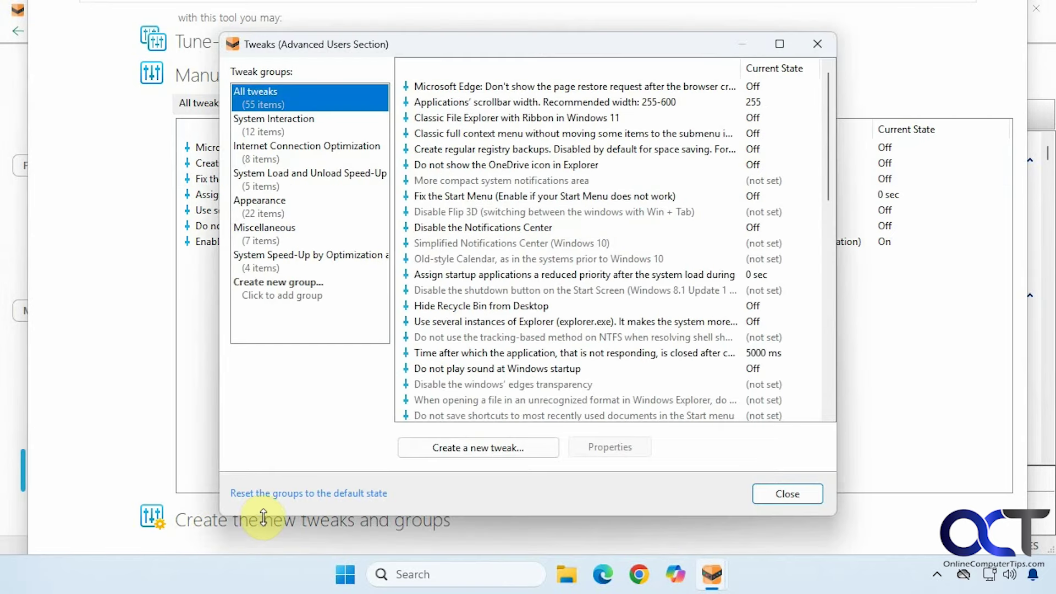
pyautogui.click(307, 124)
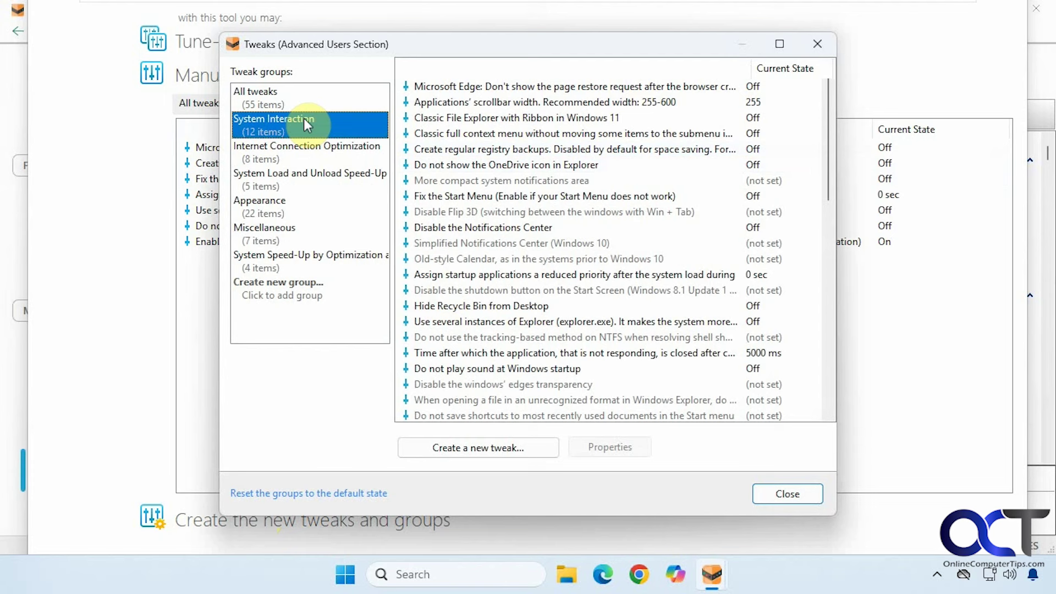
pyautogui.click(308, 154)
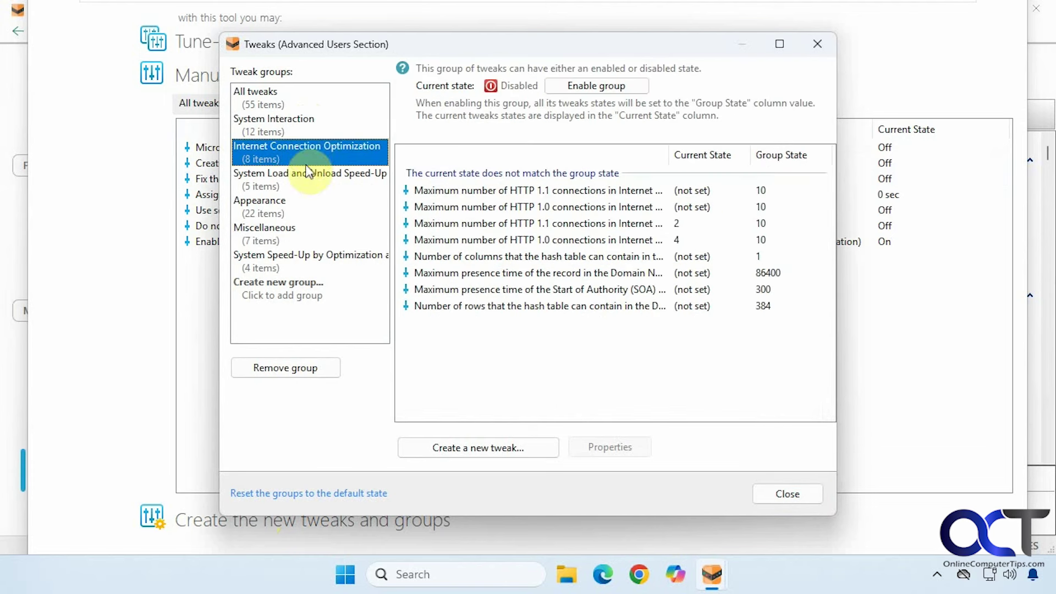
pyautogui.click(304, 175)
pyautogui.click(304, 205)
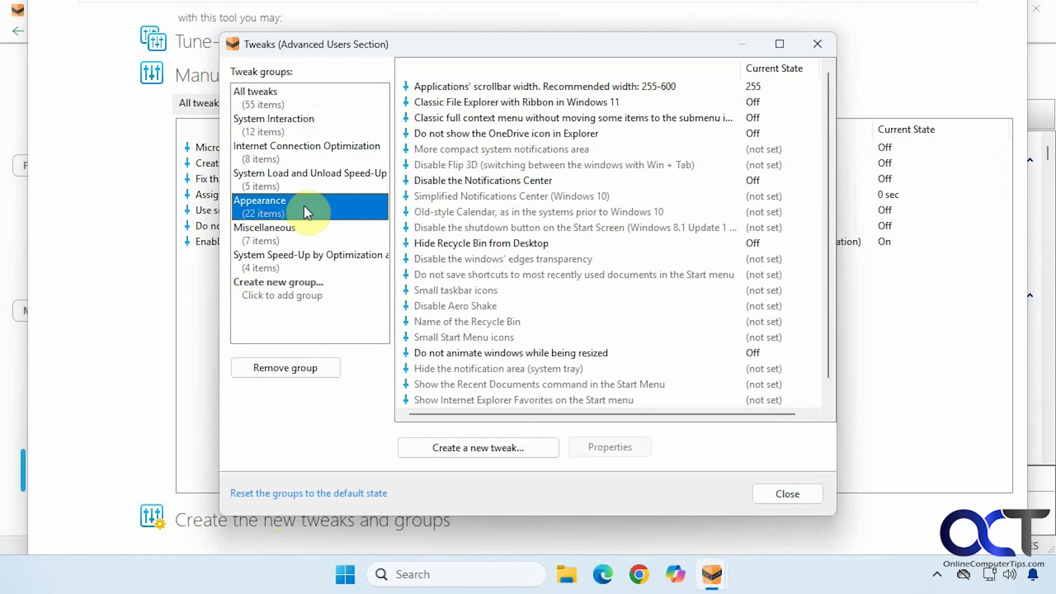
pyautogui.click(297, 244)
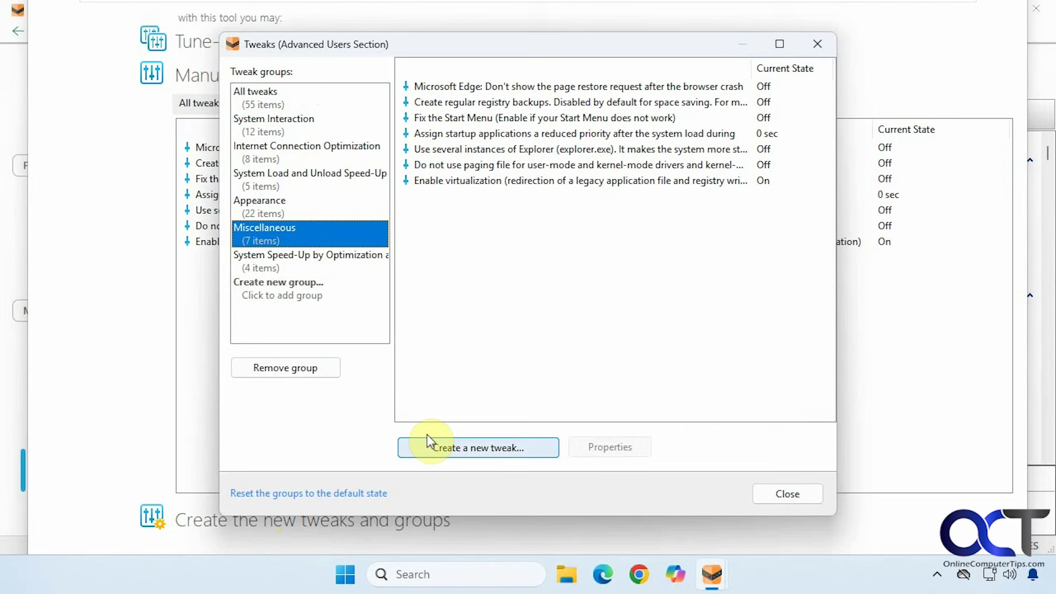
# - Start a new multi-state tweak, then abandon the wizard
pyautogui.click(454, 450)
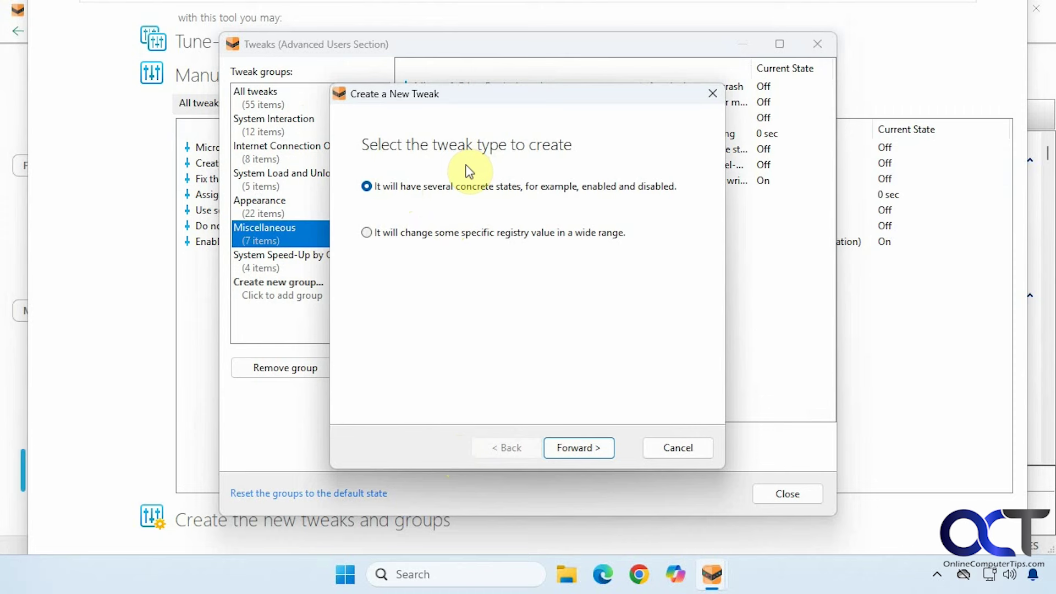
pyautogui.click(590, 446)
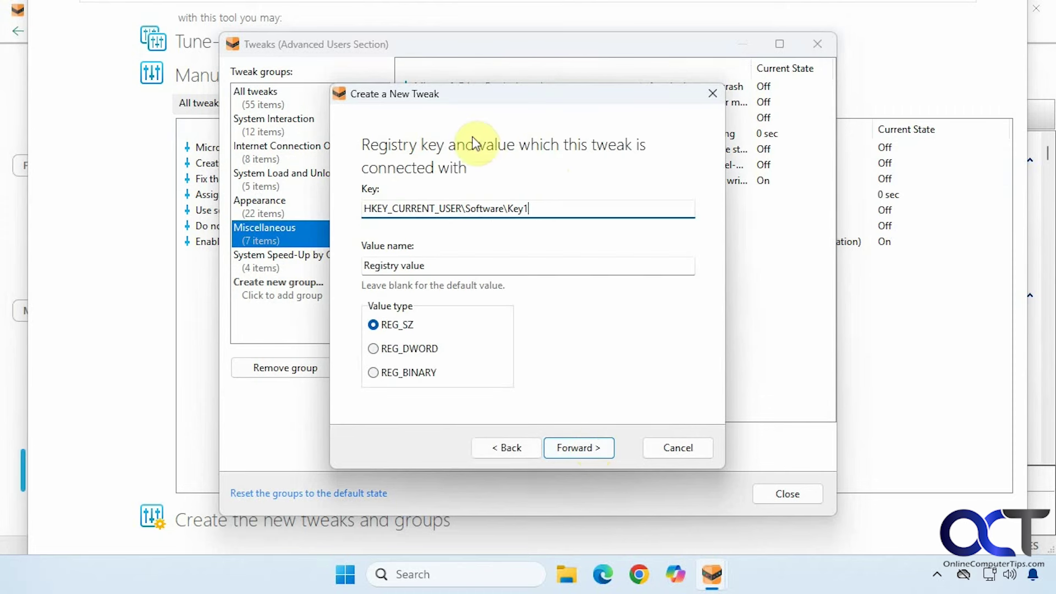
pyautogui.click(668, 448)
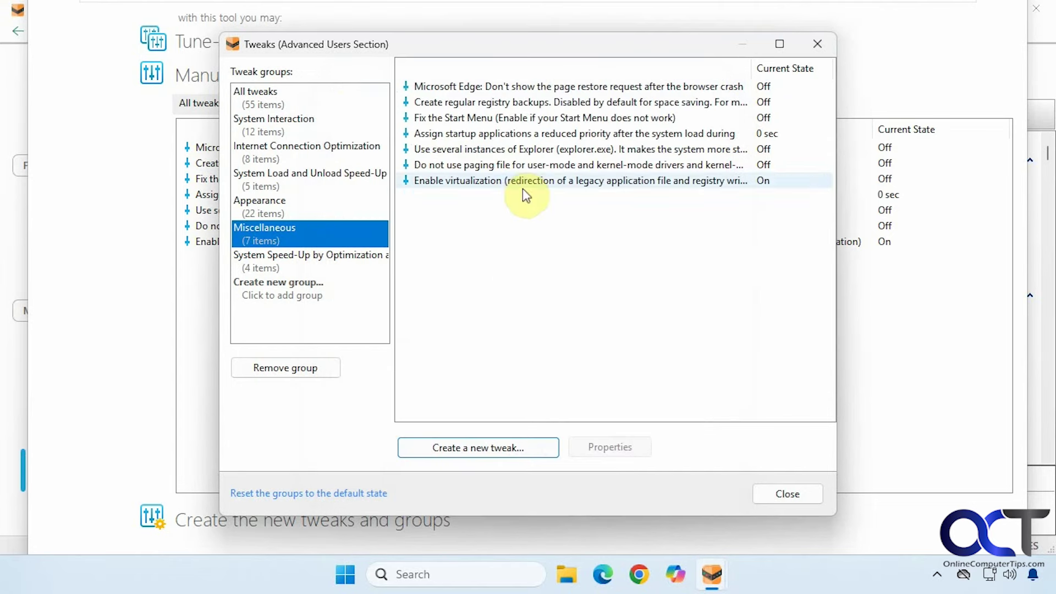
# - Inspect Enable virtualization's possible states and registry entry, then close without changes
pyautogui.doubleClick(512, 182)
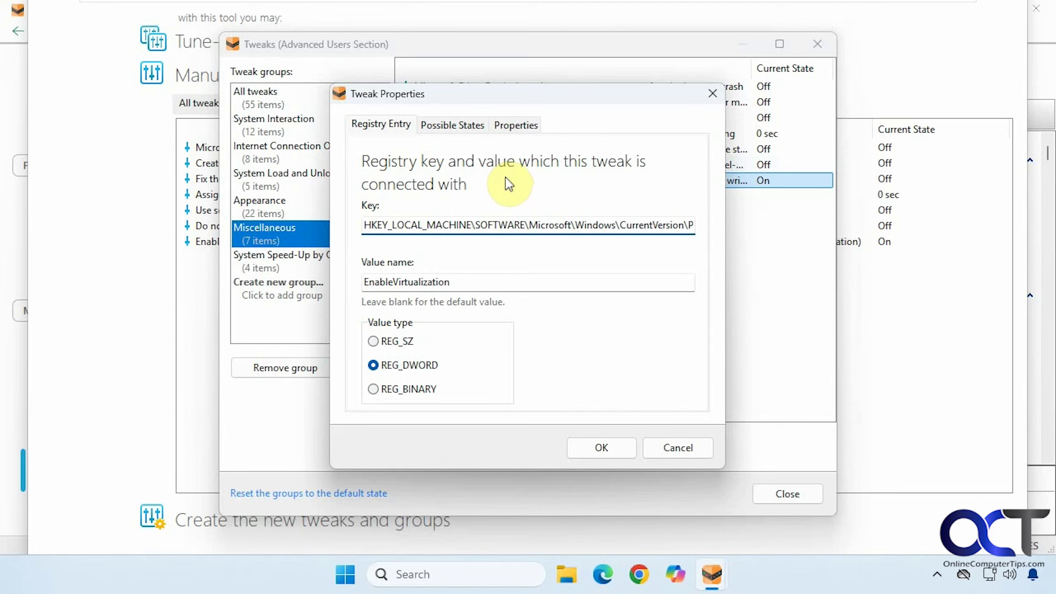
pyautogui.click(454, 126)
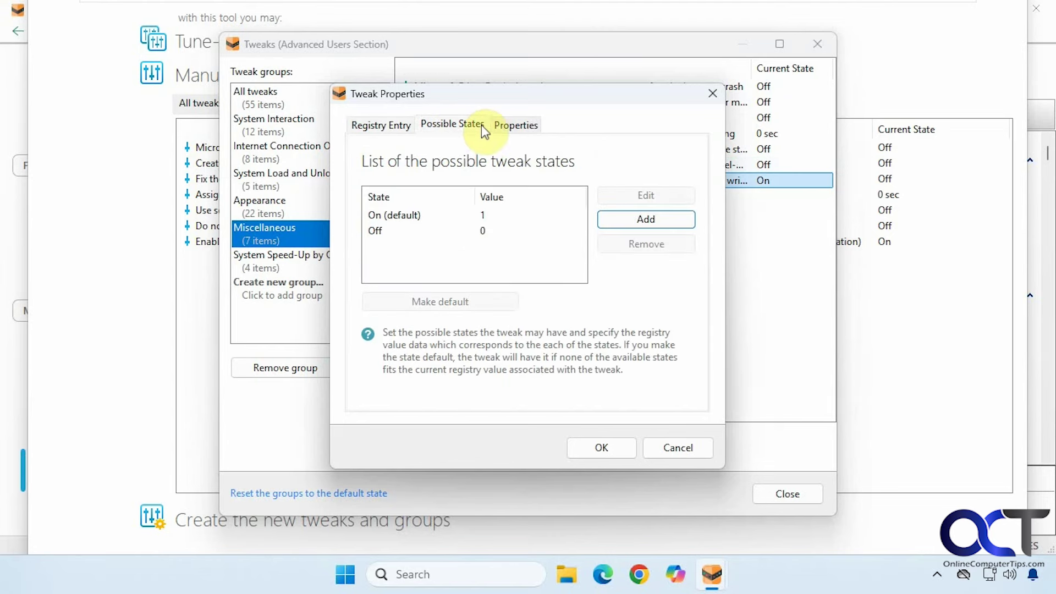
pyautogui.click(502, 125)
pyautogui.click(381, 125)
pyautogui.click(678, 447)
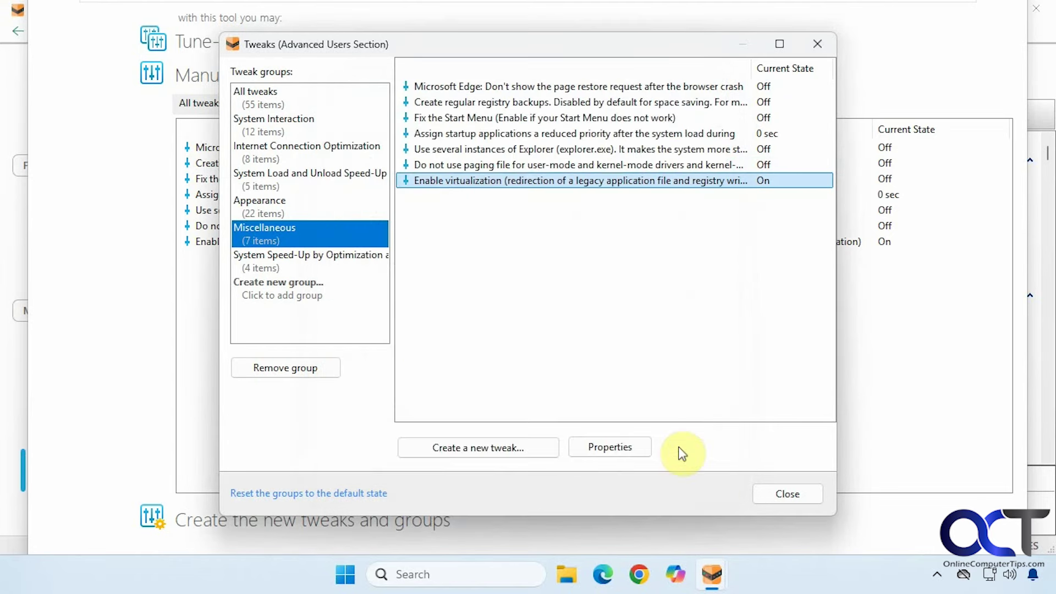
pyautogui.click(785, 493)
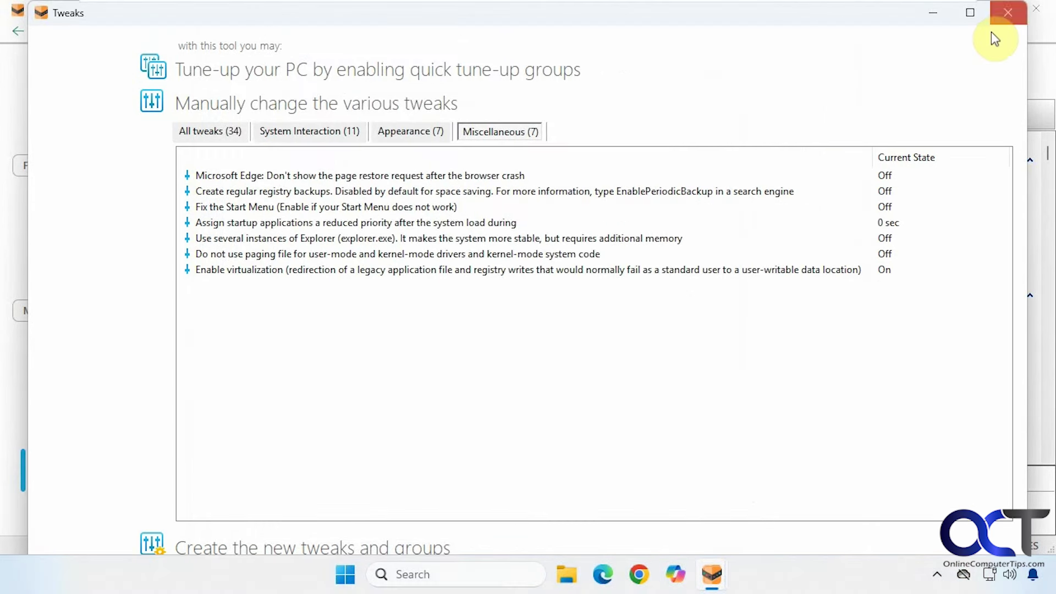
# - Close Tweaks and start a System Cleanup scan, allowing Chrome and Edge to be closed
pyautogui.click(1037, 8)
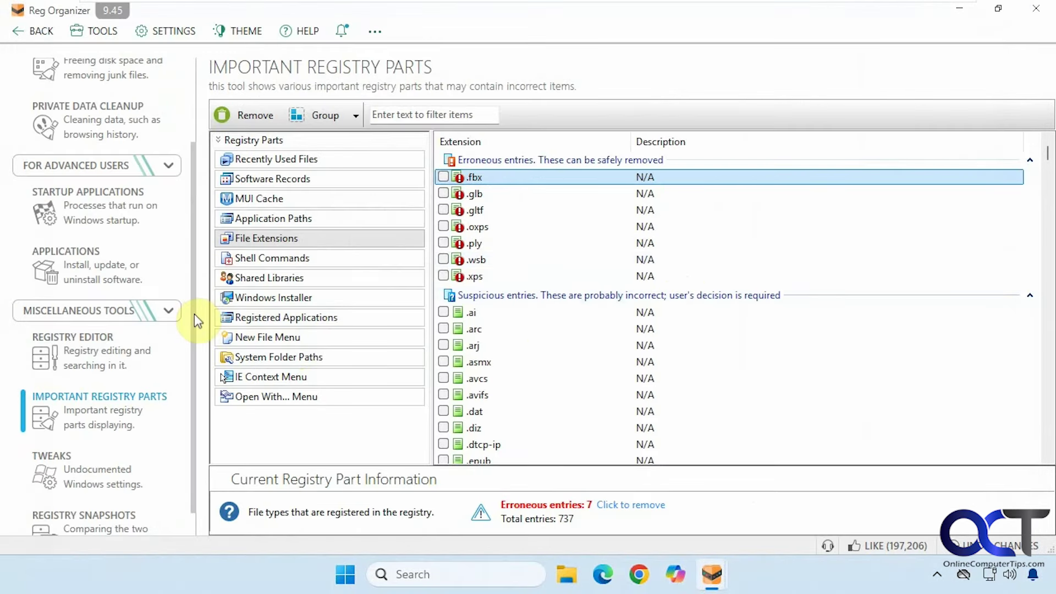
pyautogui.scroll(3, 194, 314)
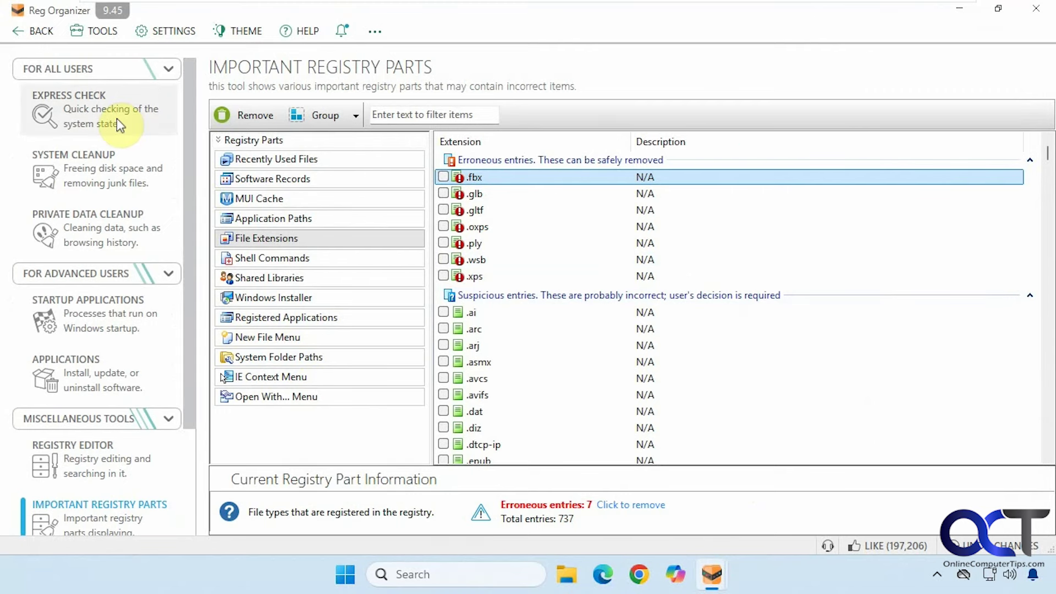
pyautogui.click(104, 165)
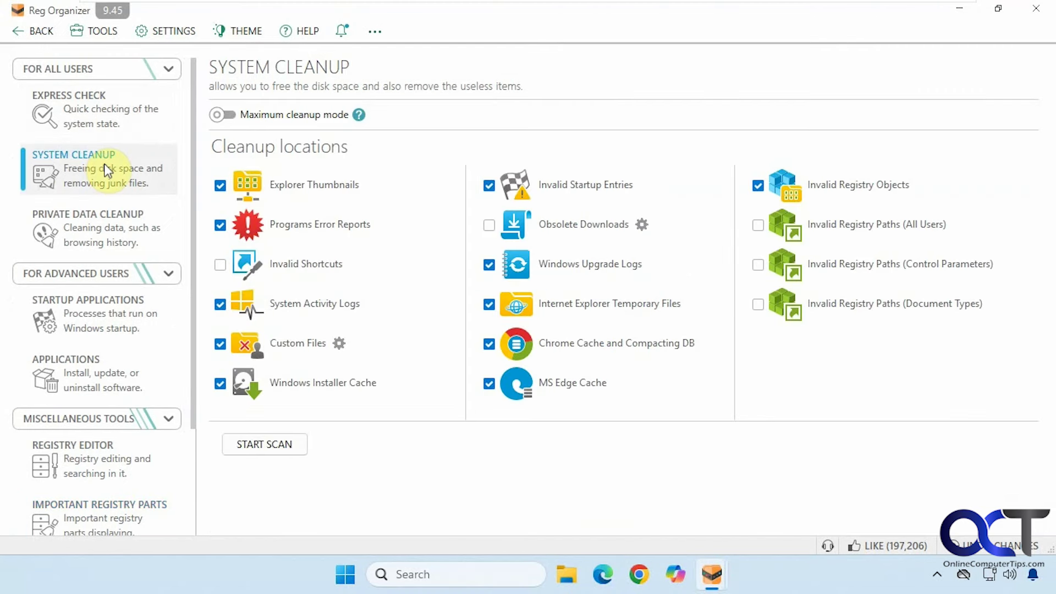
pyautogui.click(268, 440)
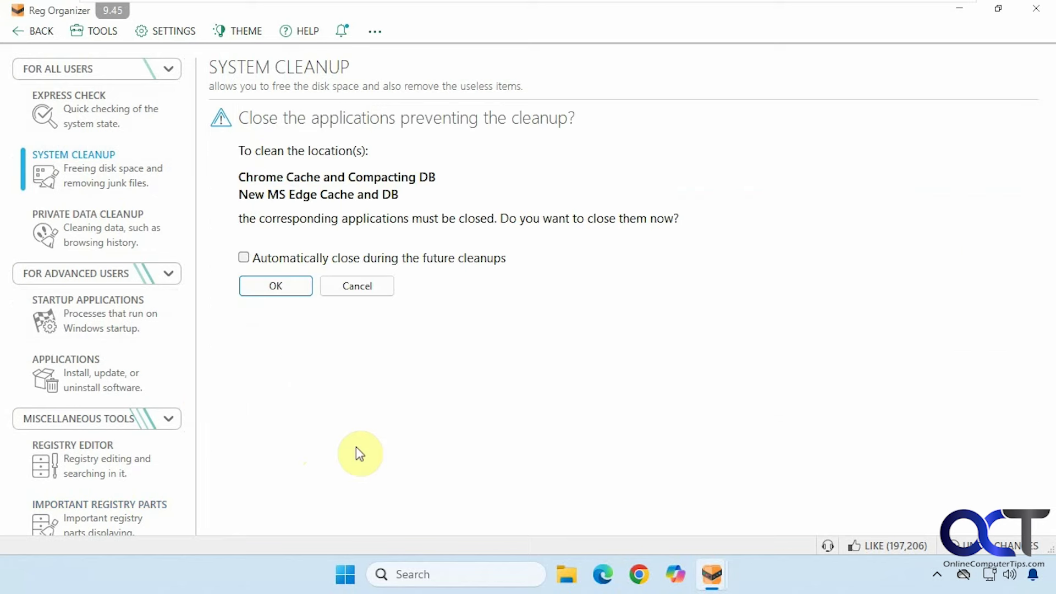
pyautogui.click(293, 288)
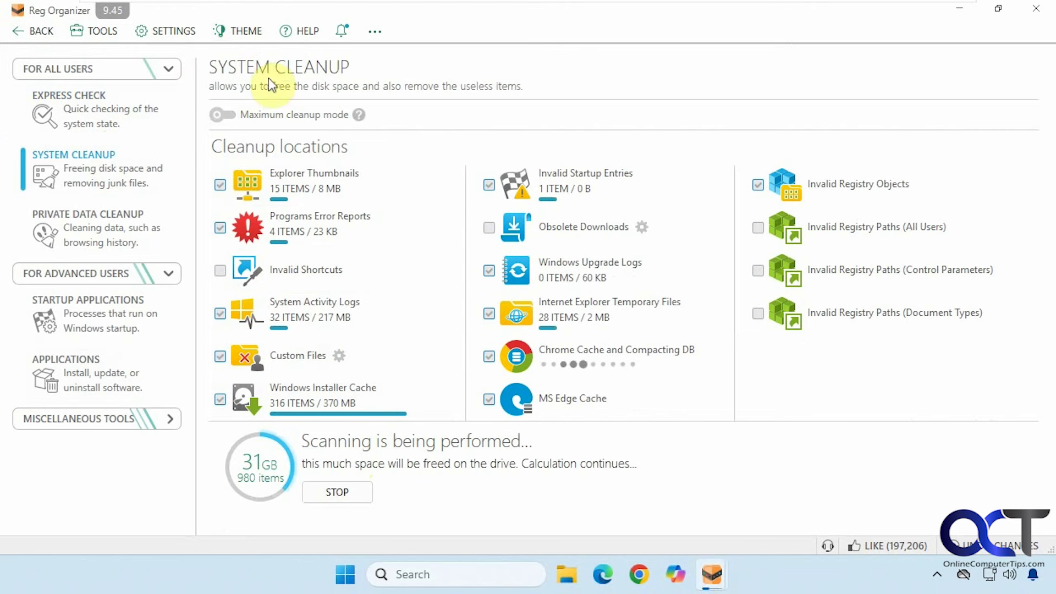
pyautogui.click(376, 33)
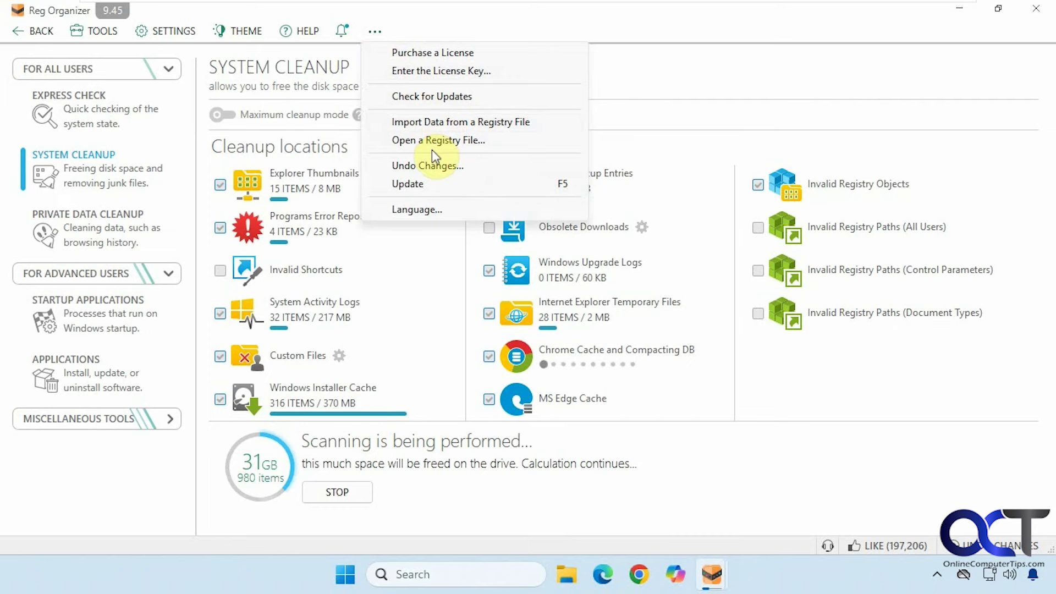
pyautogui.click(187, 15)
pyautogui.click(174, 31)
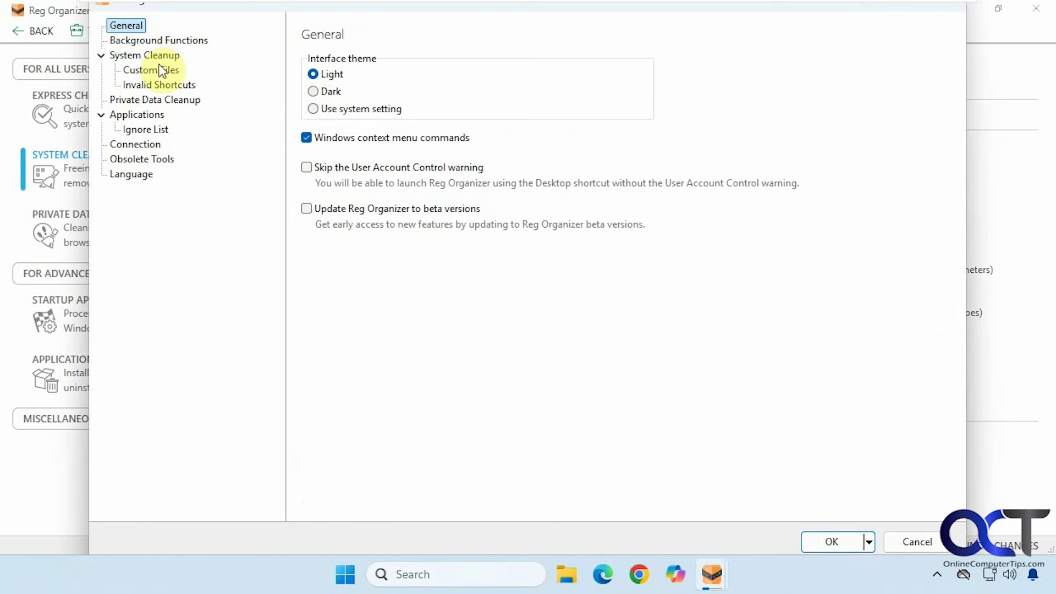
pyautogui.click(159, 41)
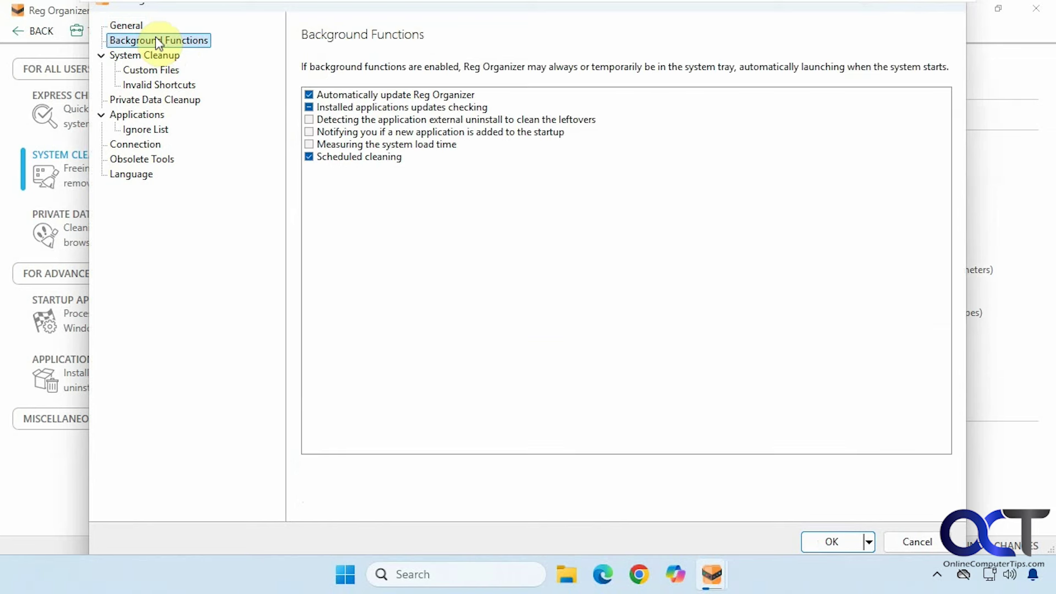
pyautogui.click(160, 69)
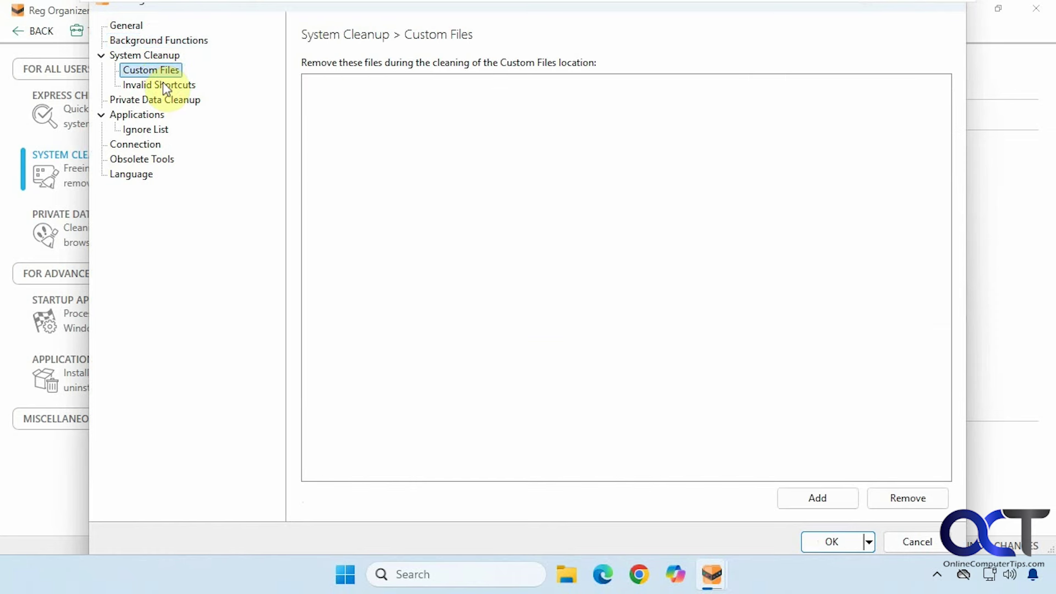
pyautogui.click(173, 87)
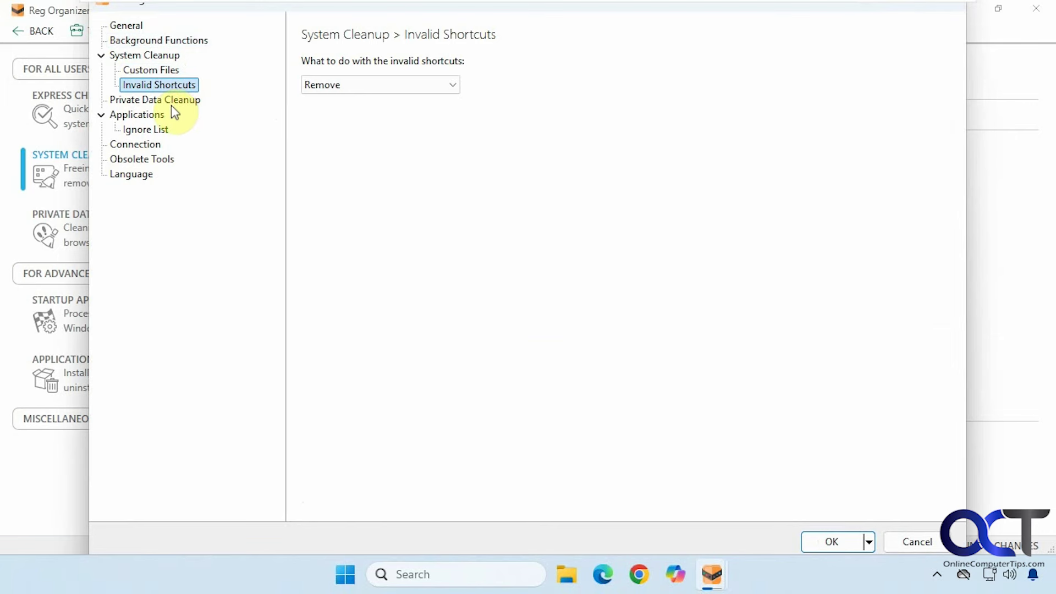
pyautogui.click(176, 101)
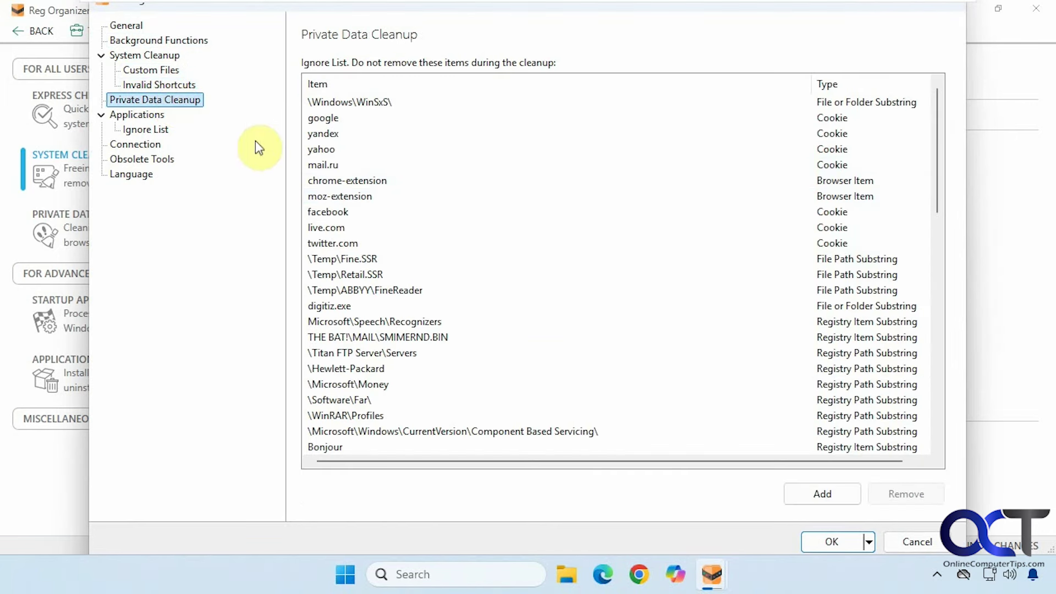
pyautogui.click(159, 118)
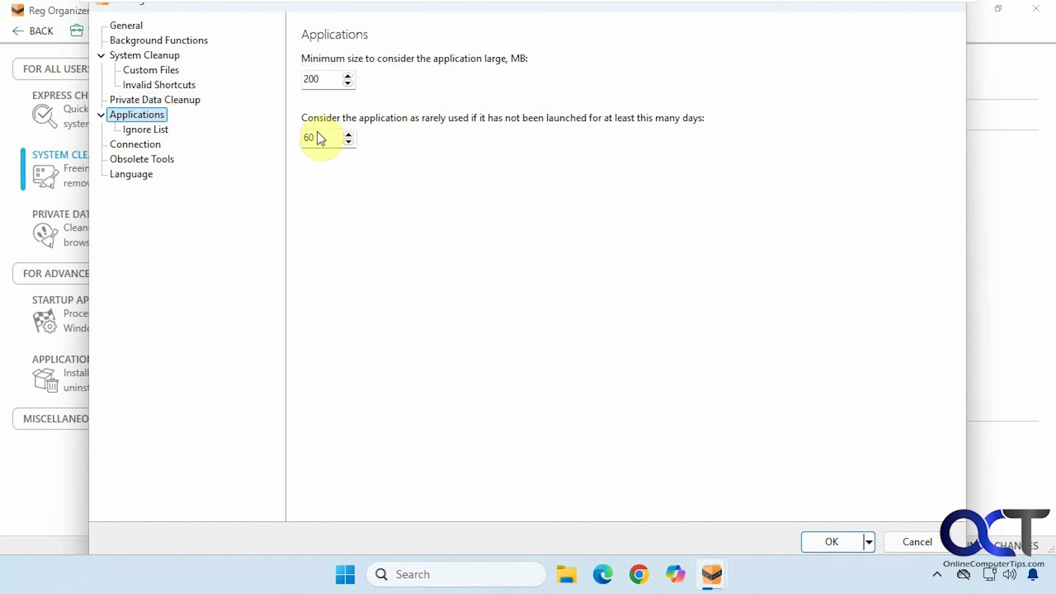
pyautogui.click(159, 129)
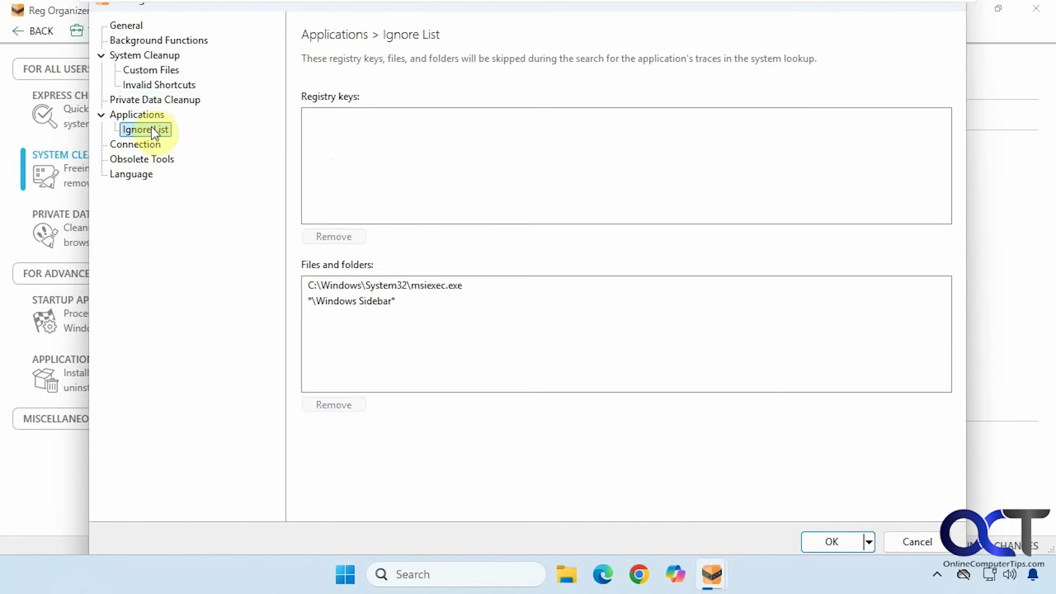
pyautogui.click(147, 144)
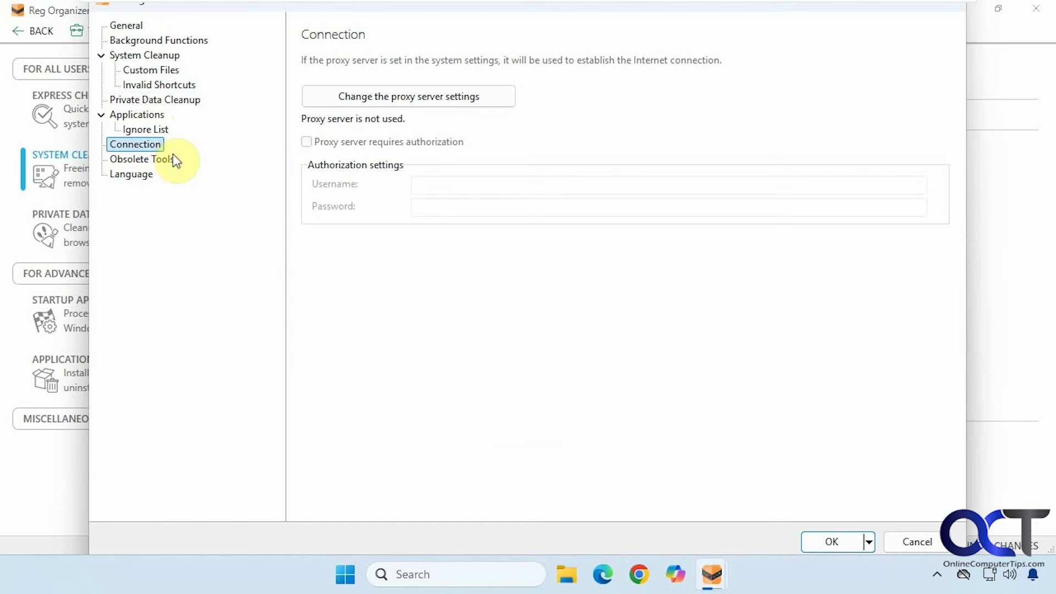
pyautogui.click(158, 161)
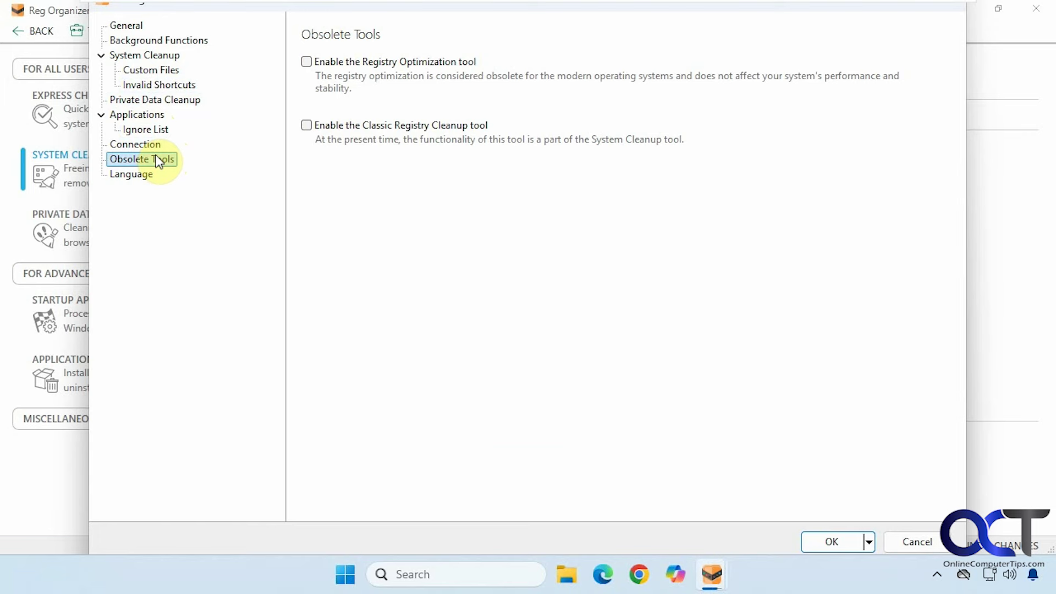
pyautogui.click(896, 540)
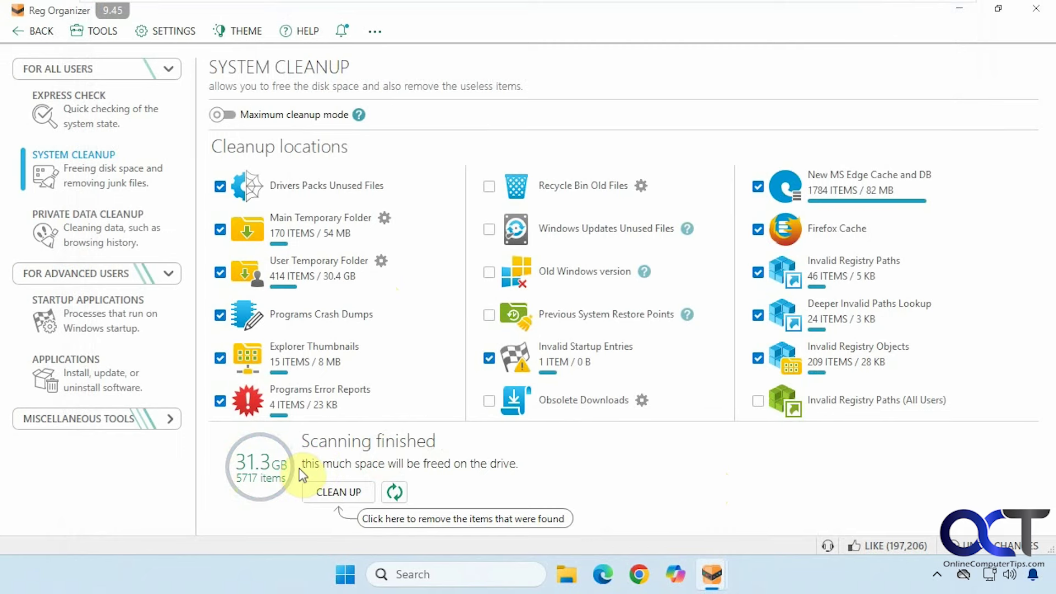
# - Run CLEAN UP on every found location, removing 5716 items and freeing 31.3 GB
pyautogui.moveTo(1034, 240)
pyautogui.mouseDown()
pyautogui.moveTo(1028, 354)
pyautogui.moveTo(1033, 230)
pyautogui.mouseUp()
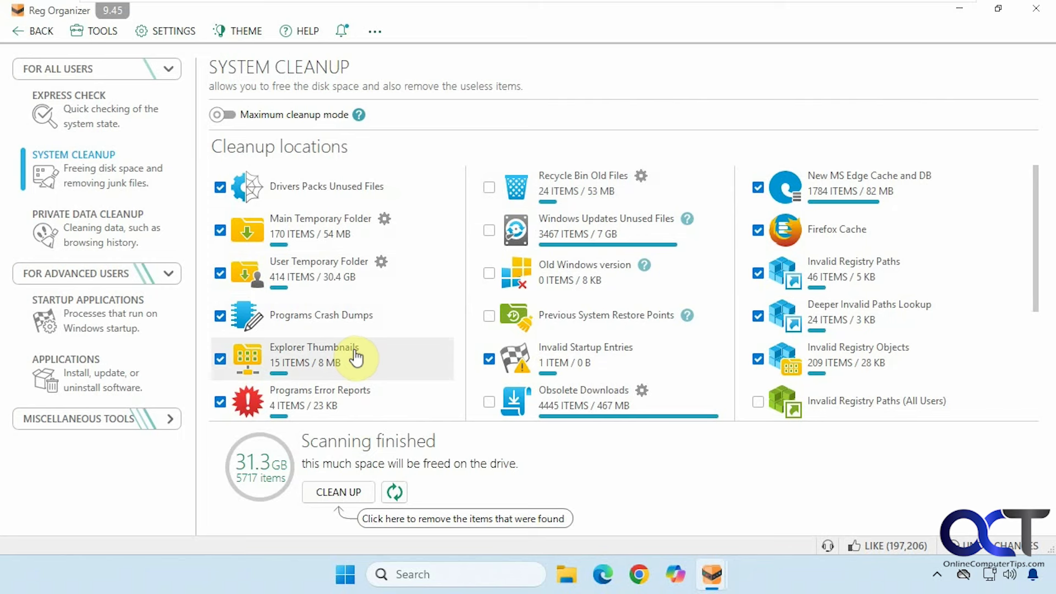
pyautogui.click(352, 498)
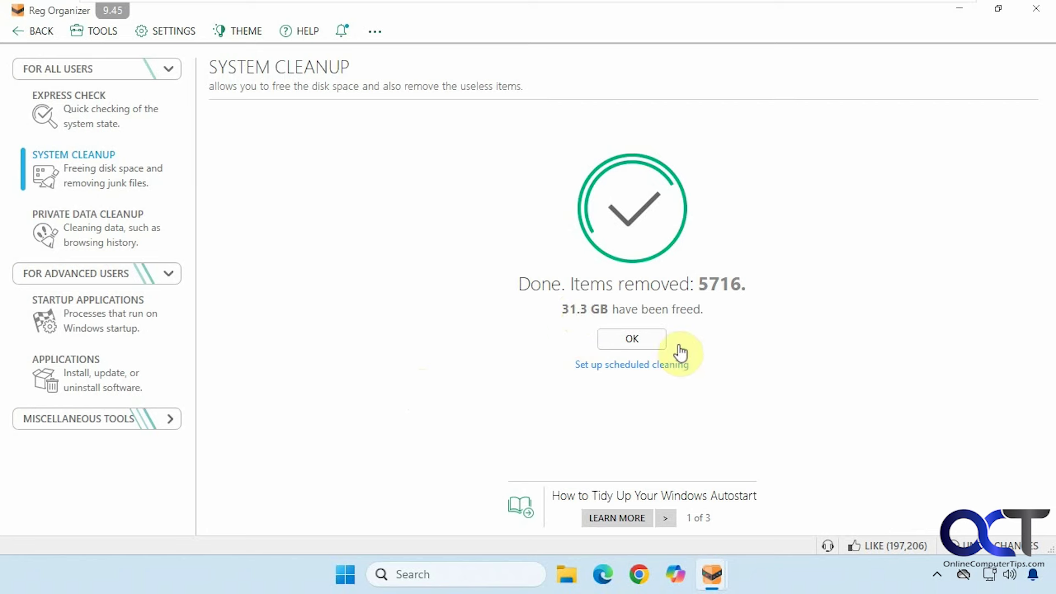
# - Look at the scheduled cleaning setup and close it without enabling a schedule
pyautogui.click(637, 365)
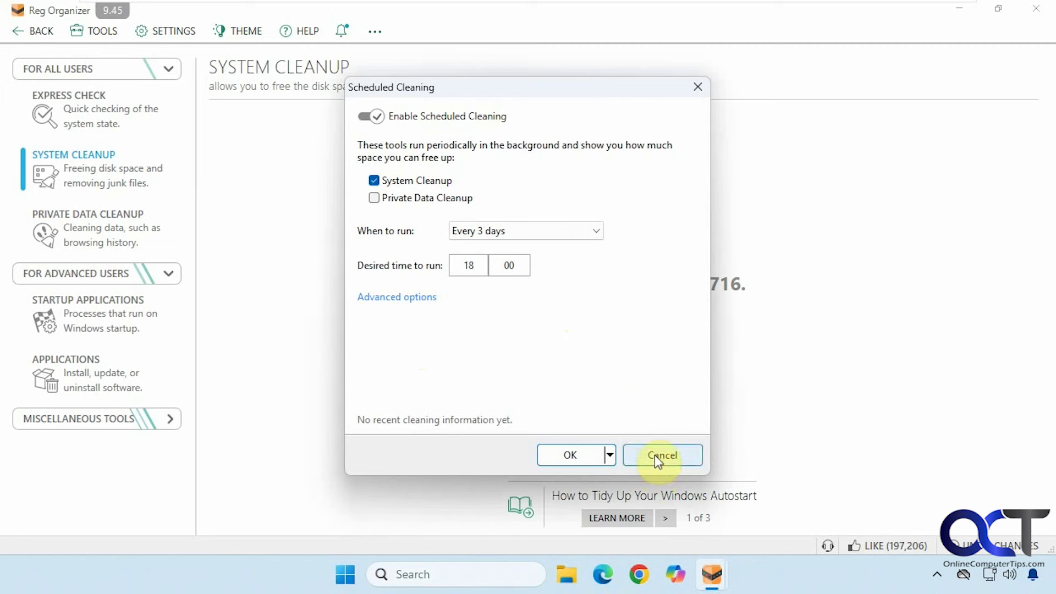
pyautogui.click(660, 455)
# - Dismiss the cleanup results and open Private Data Cleanup, which finds 46 MB across 1339 items
pyautogui.click(636, 340)
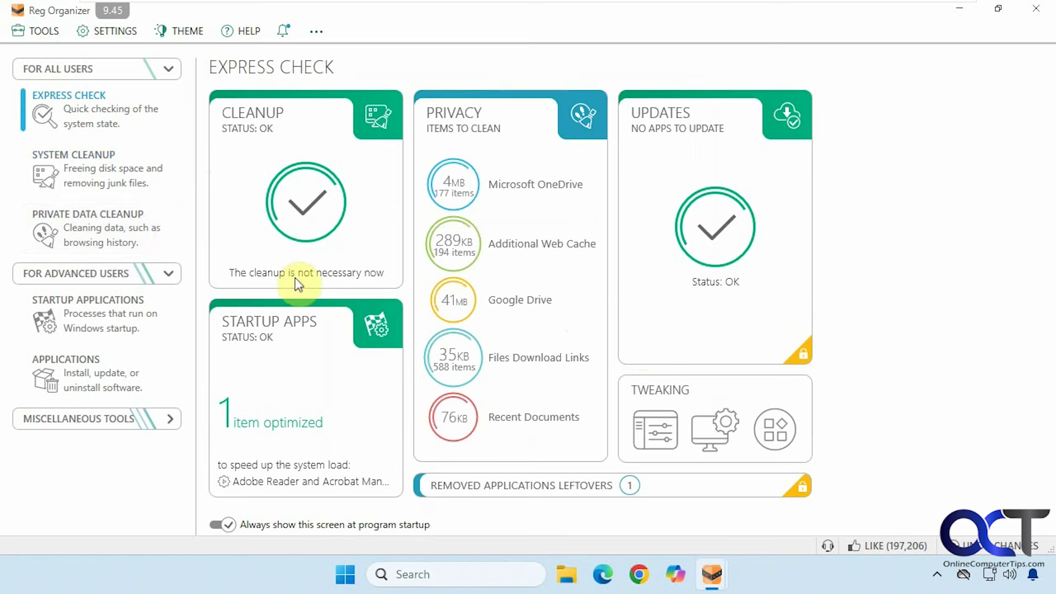
pyautogui.click(457, 242)
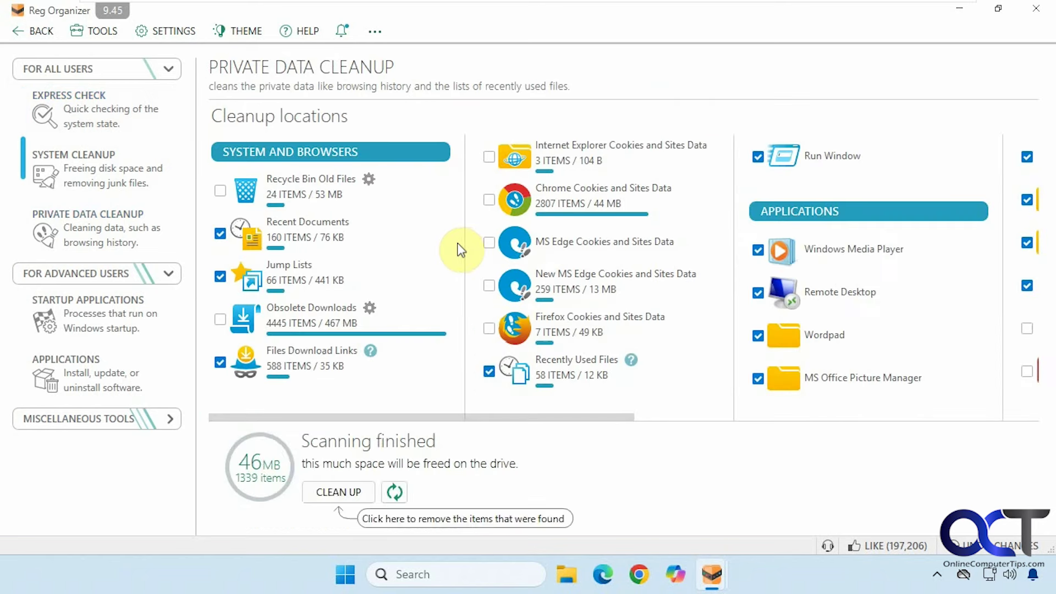